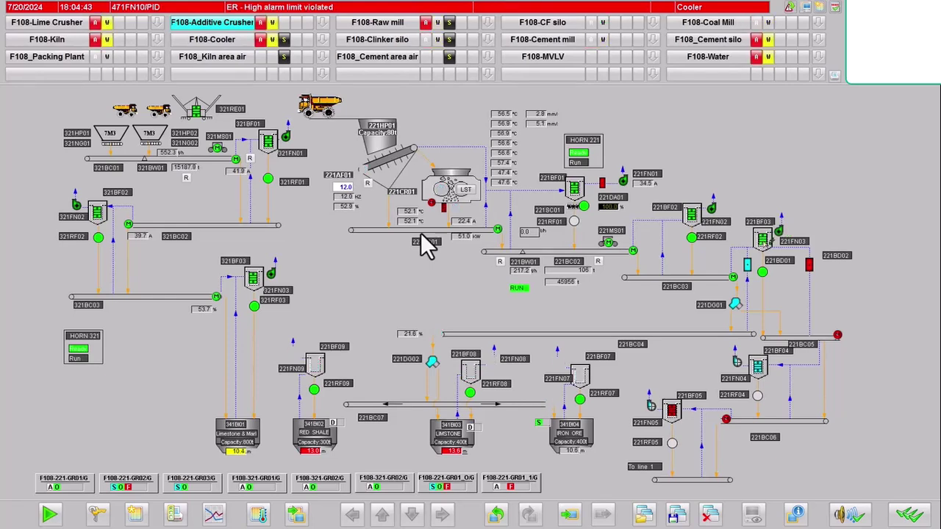
Check the status and diagnostics of fan 221FN03 in its faceplate, and close it.
left_click(780, 231)
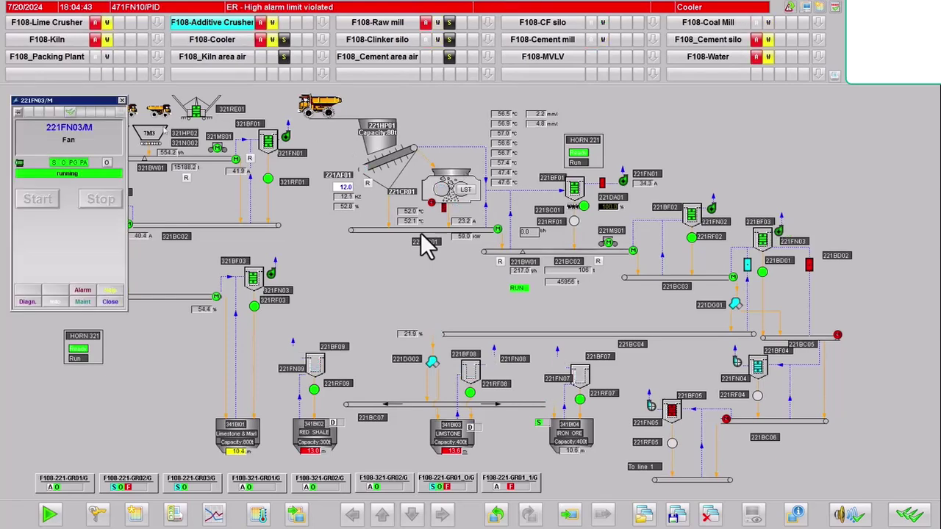
left_click_drag(84, 101, 272, 105)
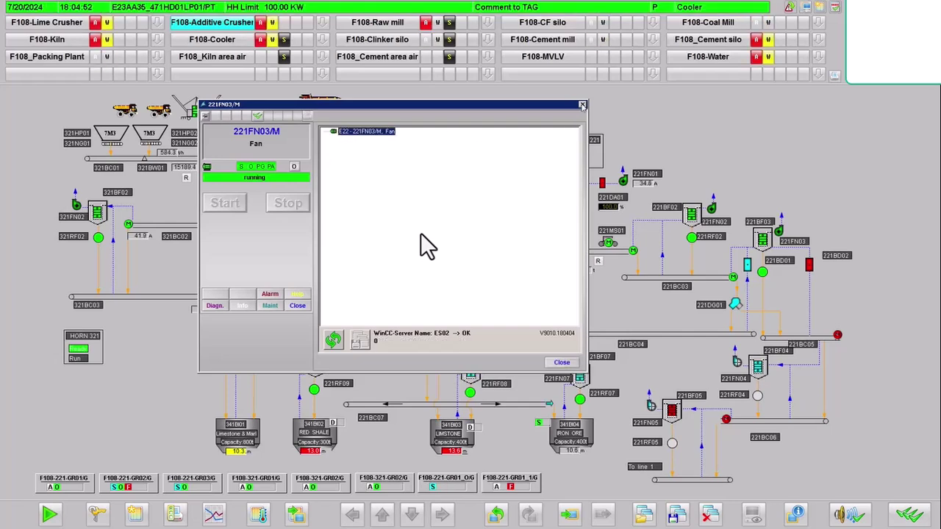
left_click(582, 105)
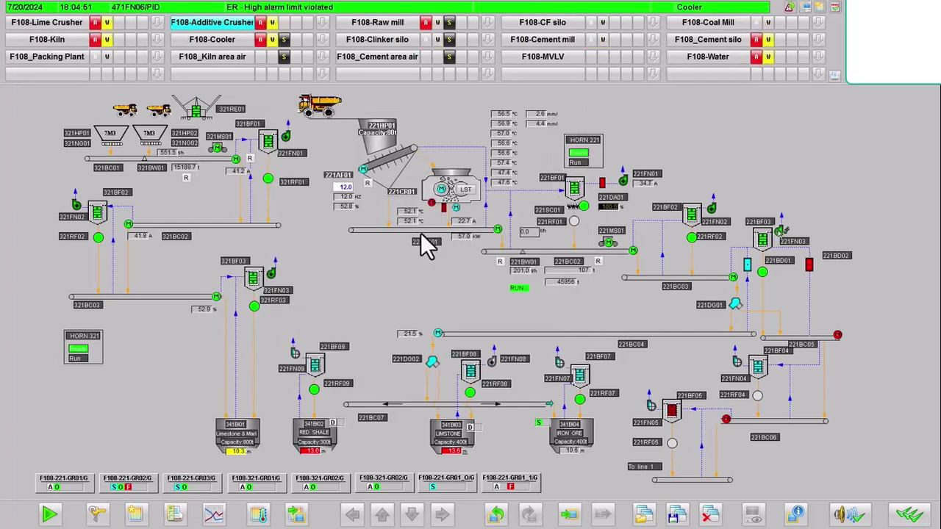
Switch to SIMATIC Manager and open the 221FN03 chart from the F108-221-GR01_O folder.
key("super")
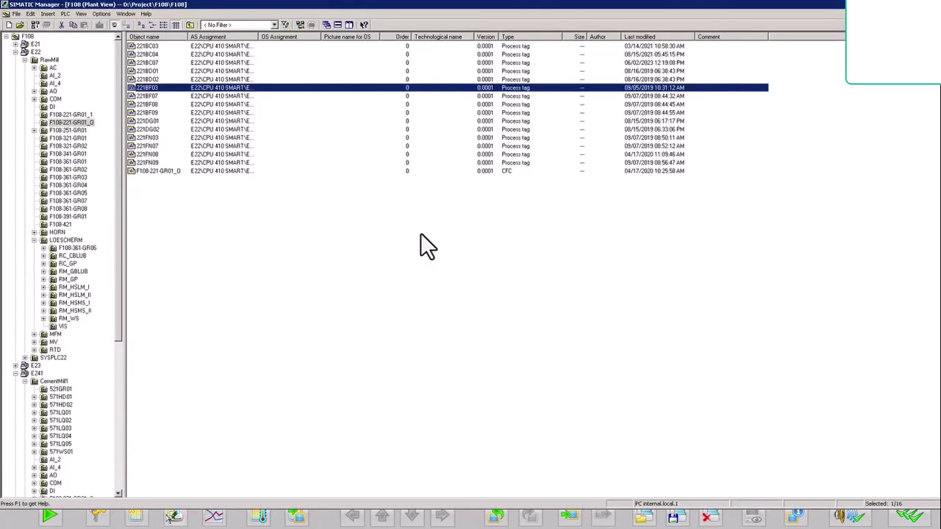
key("Up")
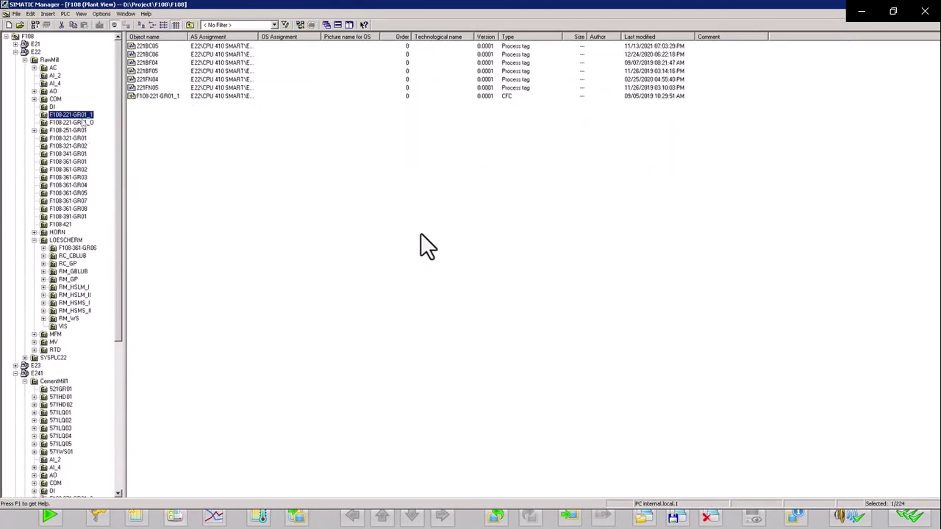
key("Down")
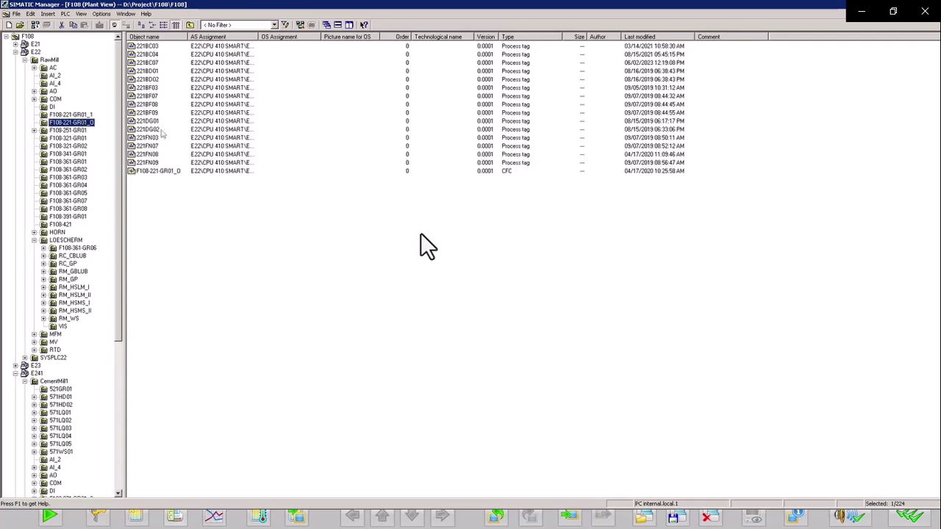
double_click(148, 140)
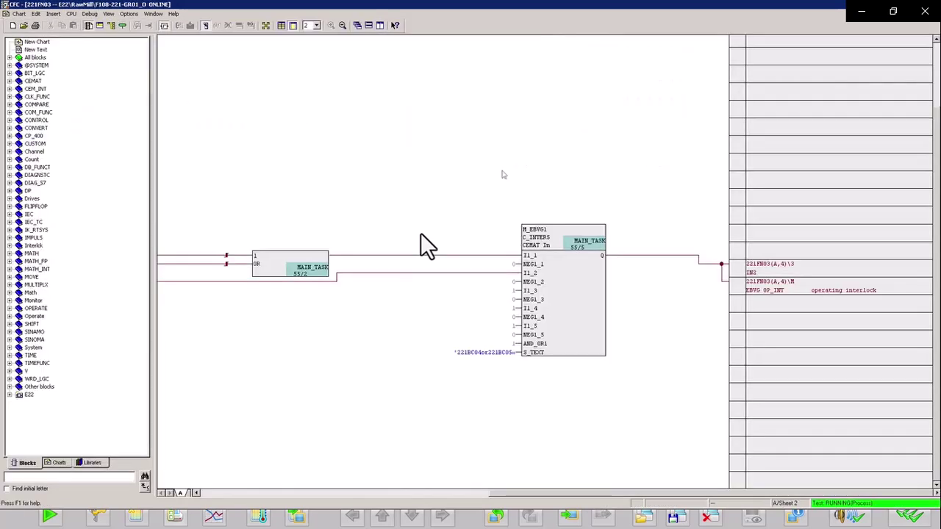
Go to the fan's C_DRV_1D drive block from the interlock sheet and add its EBVG input to the monitored values.
double_click(421, 238)
double_click(421, 238)
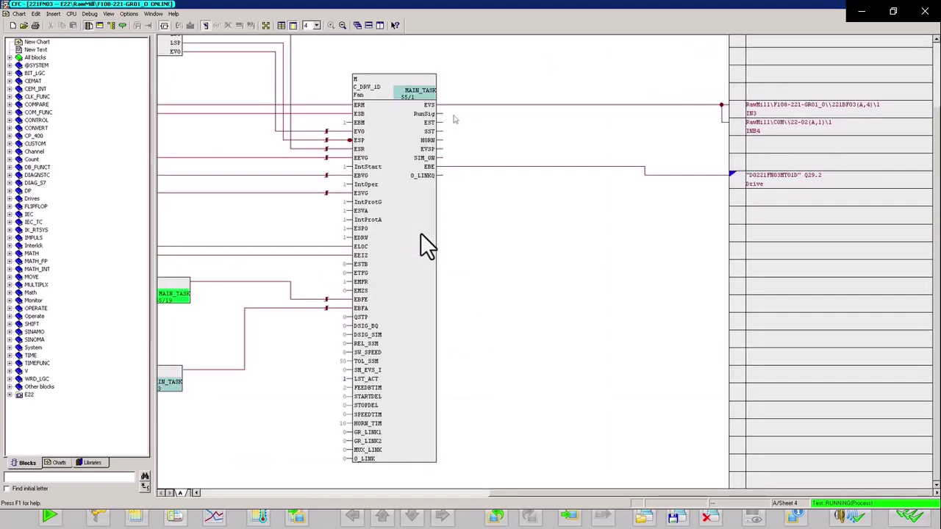
left_click(421, 235)
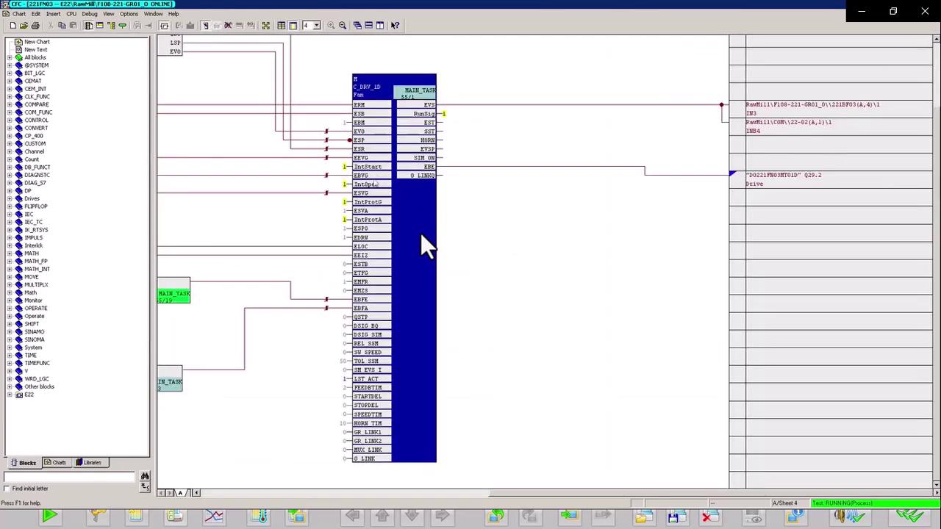
right_click(373, 174)
left_click(390, 198)
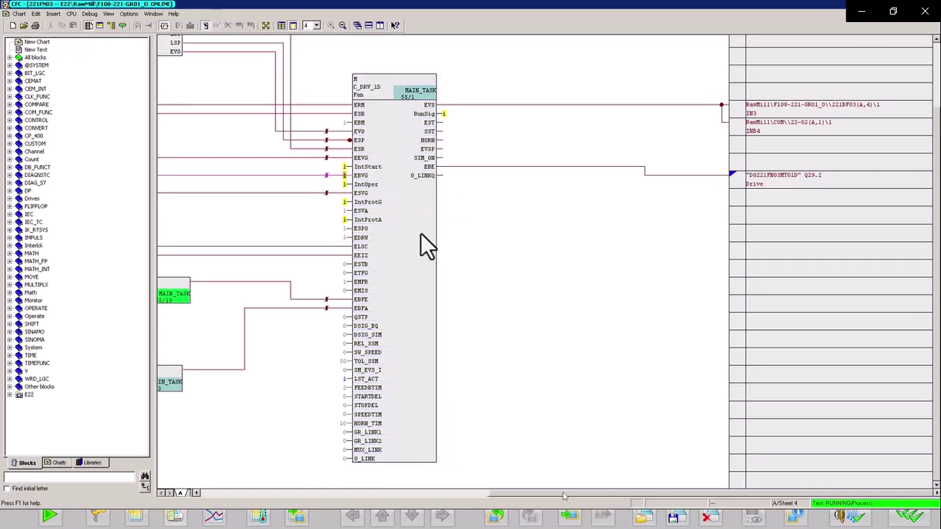
Trace the EBVG input back to interlock block M_EBVG1 and monitor all of that block's connections.
left_click_drag(564, 498, 313, 487)
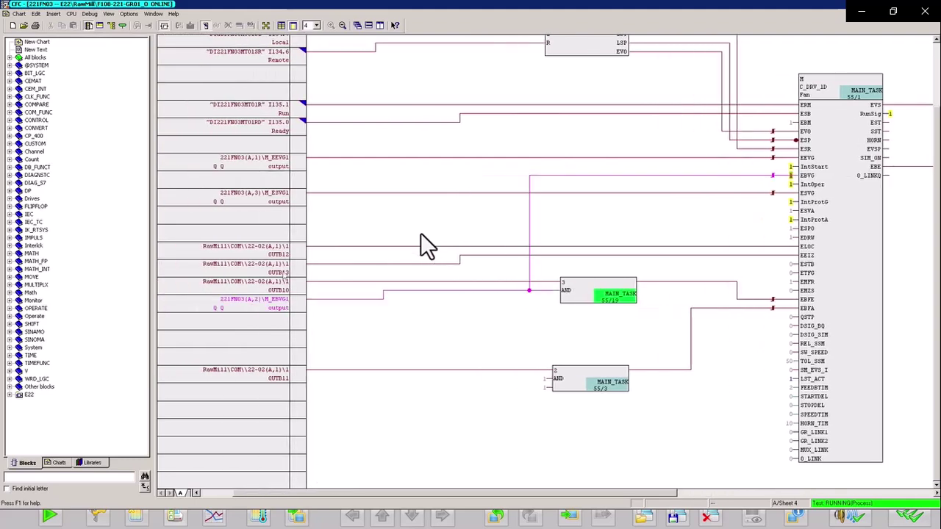
double_click(266, 306)
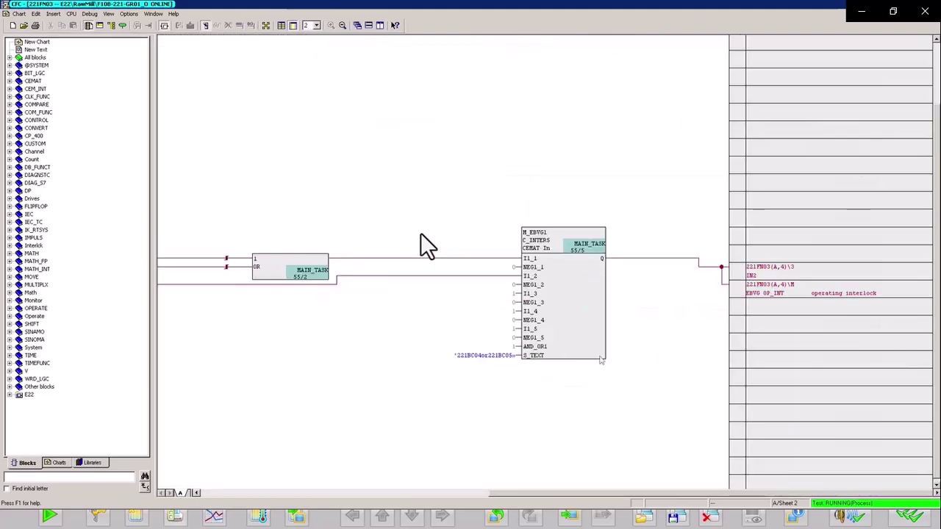
left_click(601, 358)
left_click(216, 25)
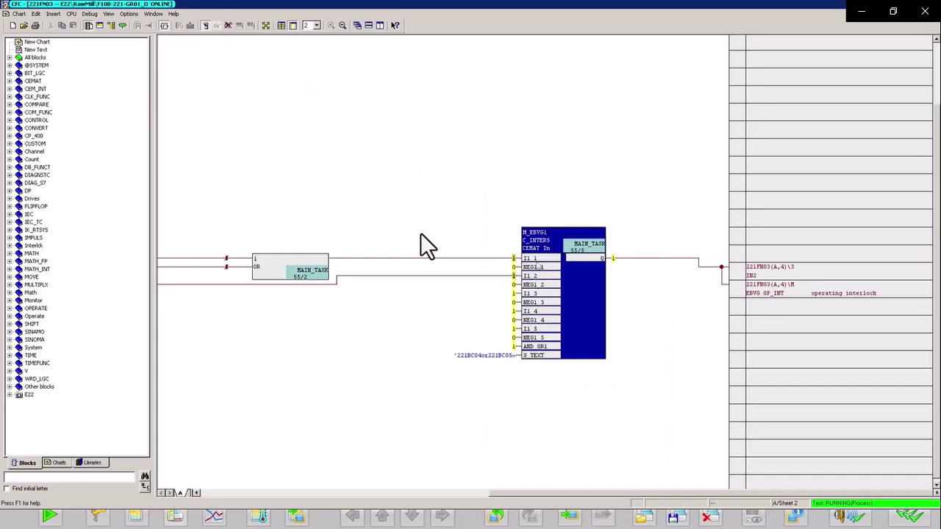
Monitor the OR block feeding M_EBVG1 and trace the interlock inputs back to their source running signals.
left_click_drag(545, 493, 342, 493)
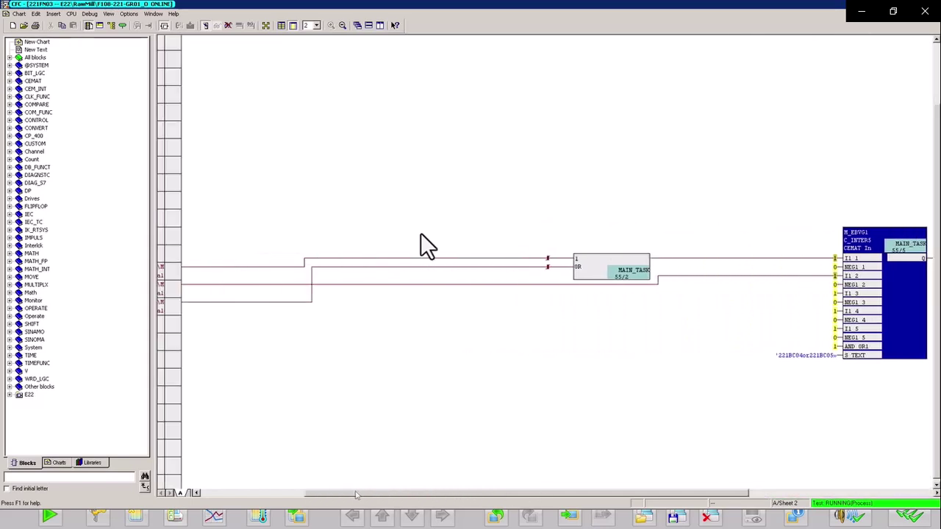
left_click(609, 267)
left_click(802, 277)
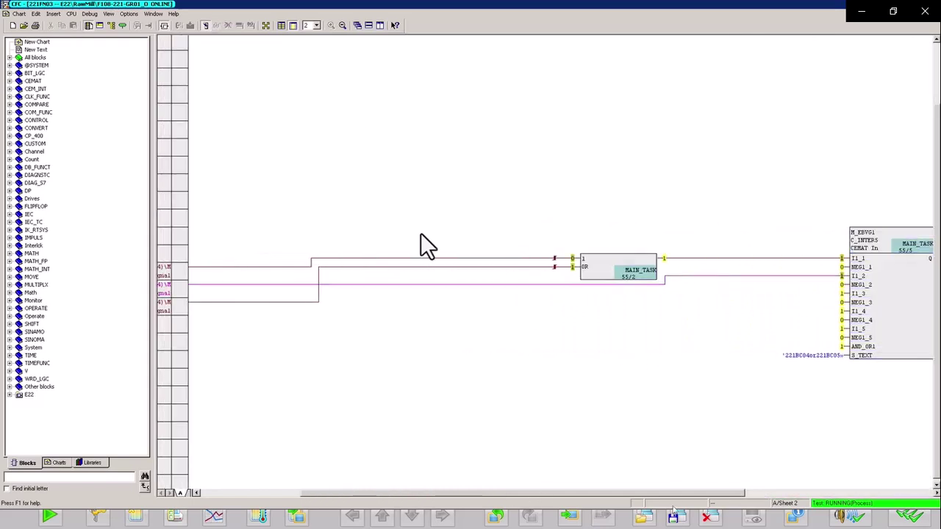
left_click_drag(680, 493, 578, 493)
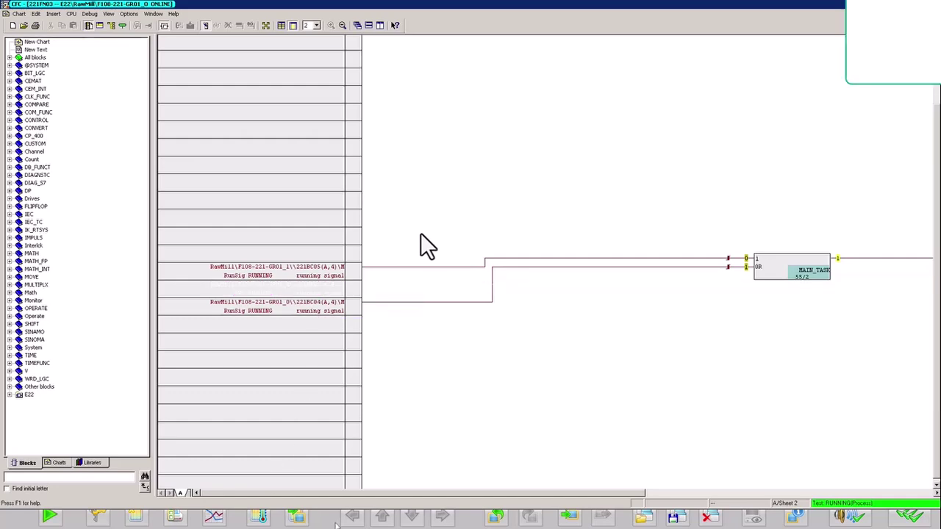
Switch to the plant picture, check the status of bag filter 221BF03 in its faceplate, and close it.
left_click(272, 513)
left_click(766, 239)
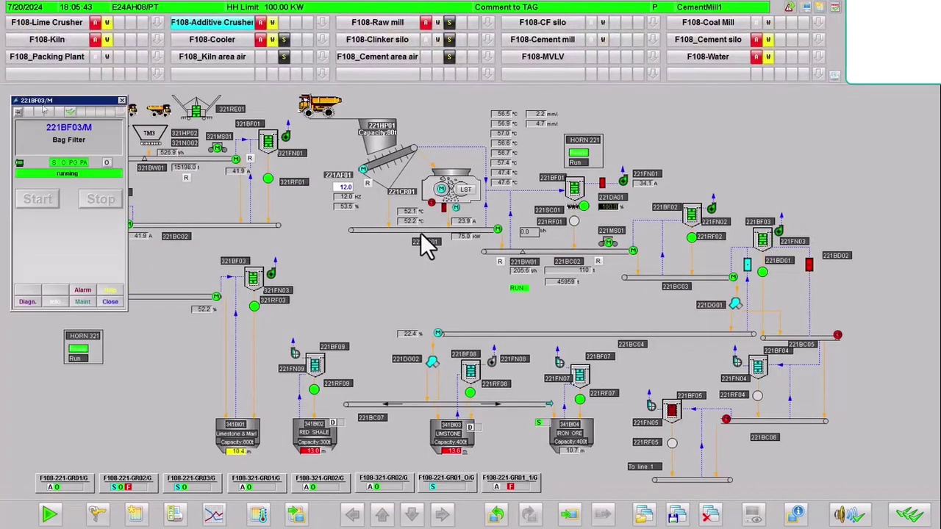
left_click(122, 101)
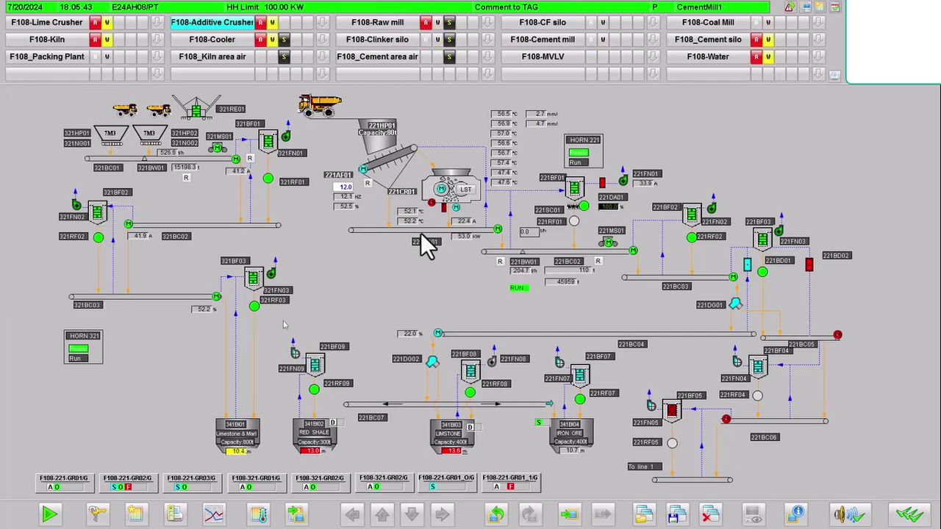
Return to CFC, monitor the EVS output of the 221BF03 drive block, and follow it to M_EBVG1 in the 221FN03 chart.
key("super")
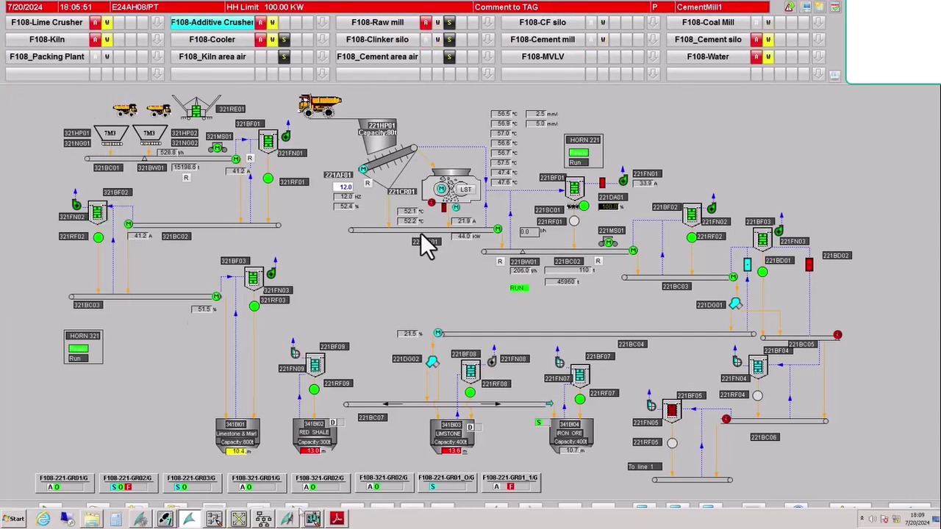
left_click(219, 522)
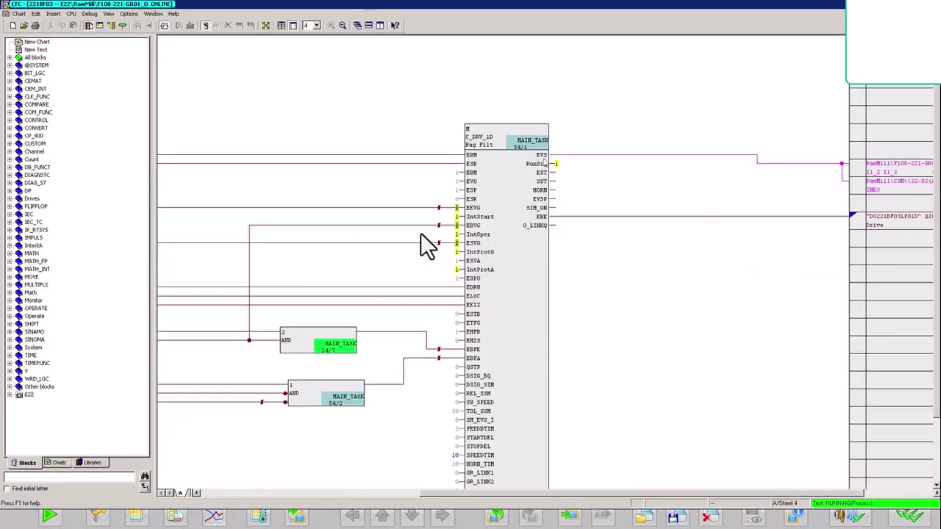
right_click(545, 155)
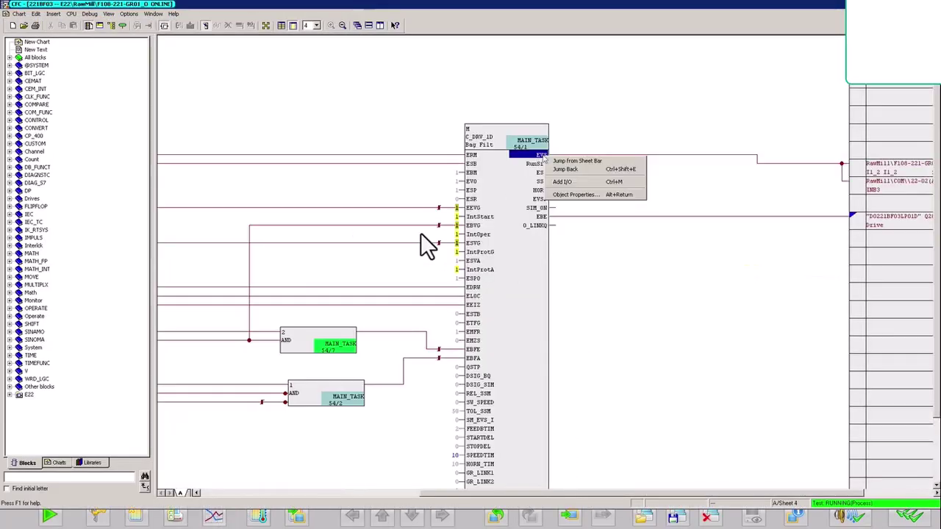
left_click(571, 181)
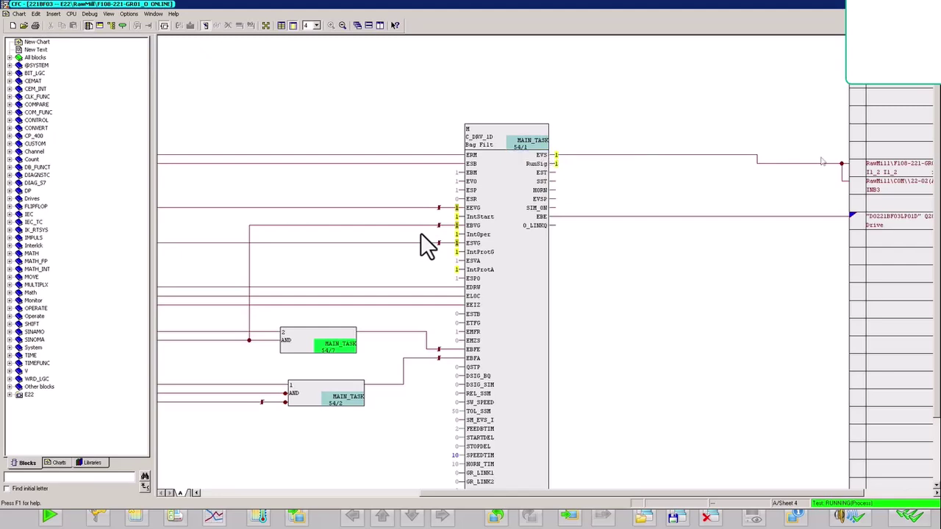
double_click(914, 170)
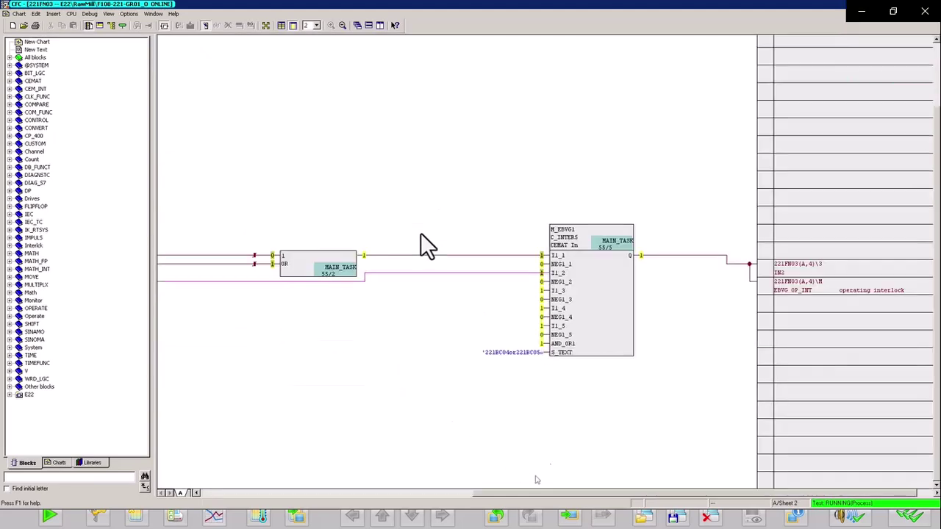
Trace the M_EBVG1 output to the fan block's EBVG operating interlock and return to the interlock sheet.
left_click_drag(623, 494, 641, 493)
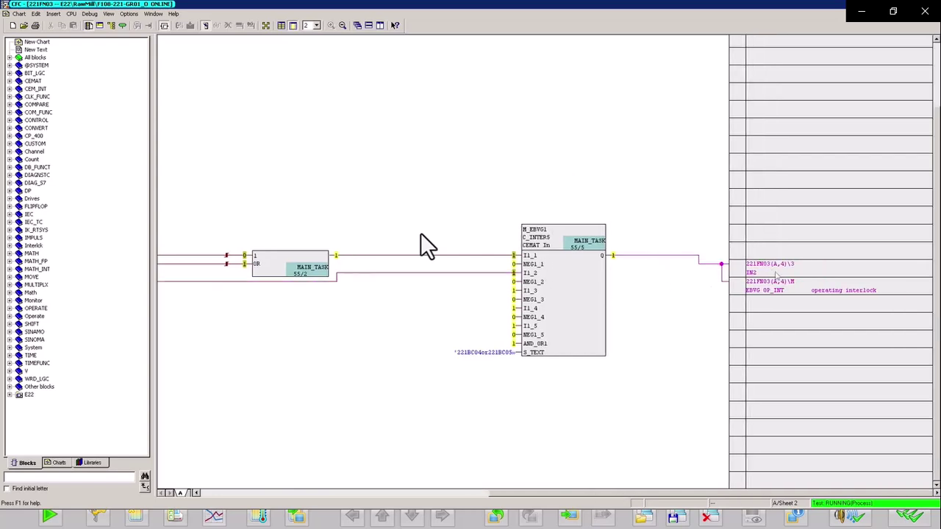
double_click(816, 287)
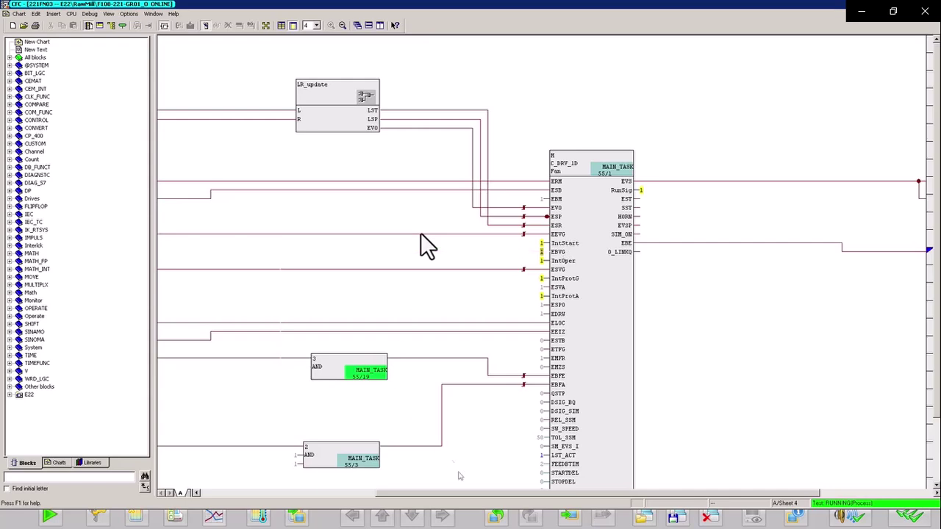
left_click_drag(483, 495, 328, 493)
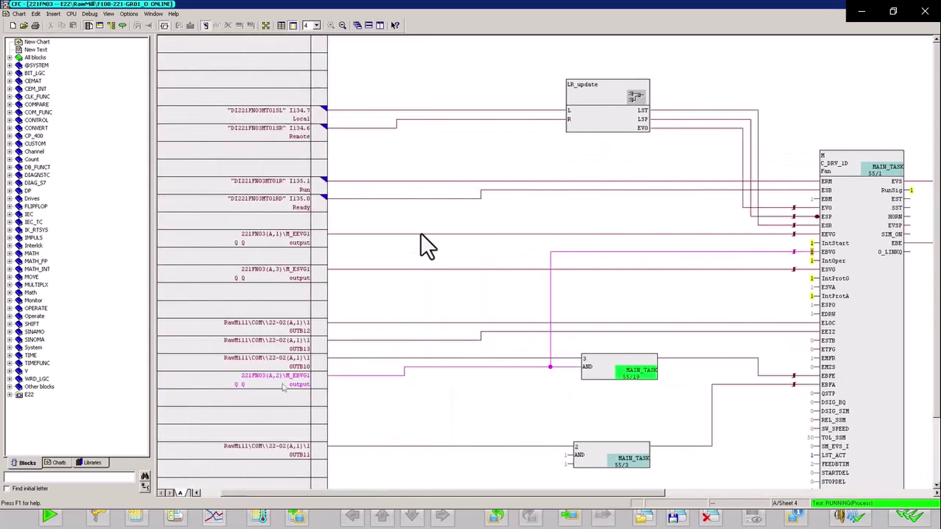
double_click(268, 378)
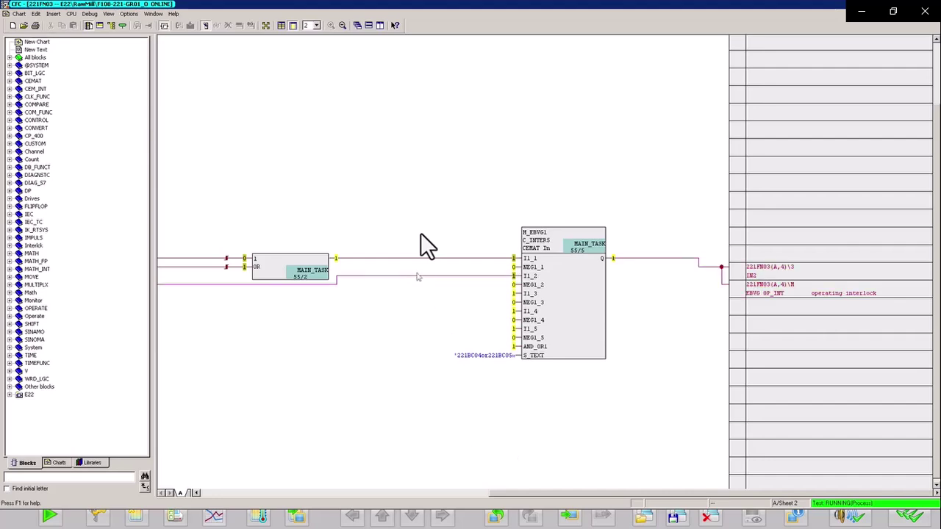
Turn off test mode for the 221FN03 chart and select the 221BF03 running signal connection to M_EBVG1.
left_click_drag(575, 493, 348, 494)
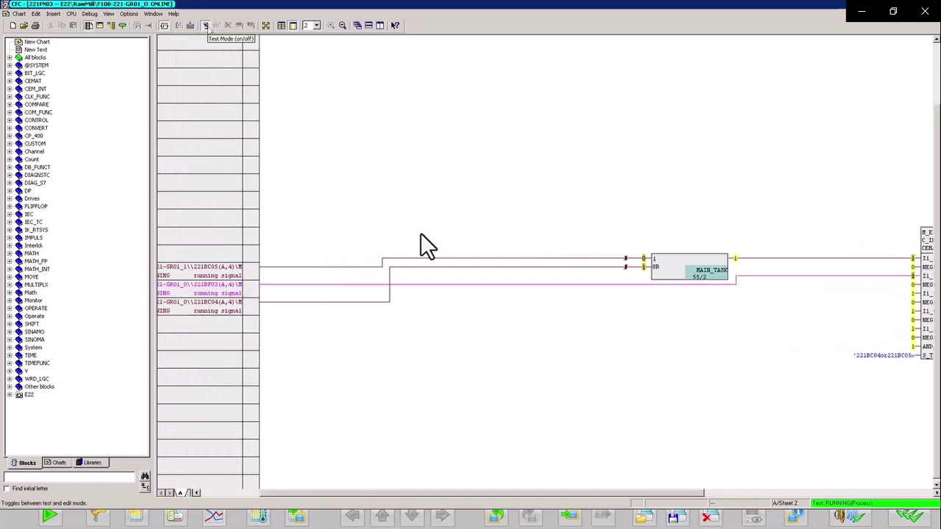
left_click(206, 25)
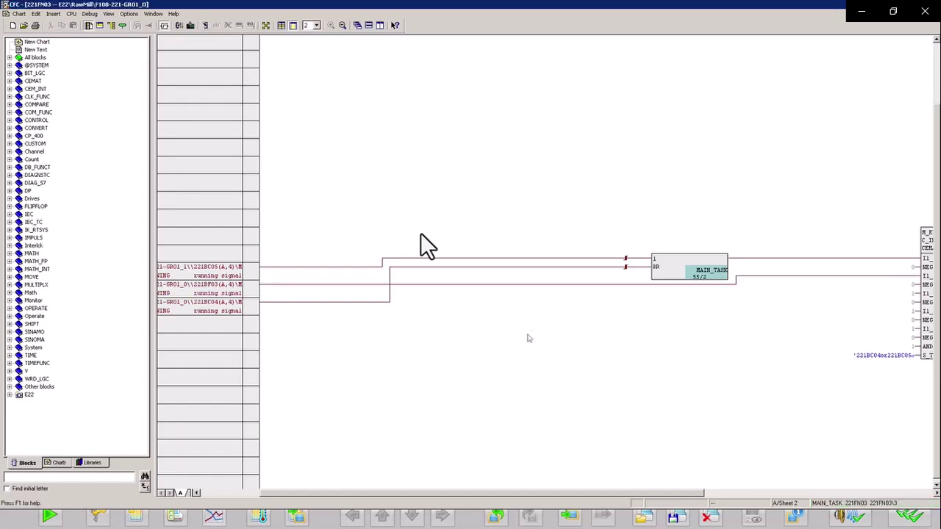
left_click(549, 285)
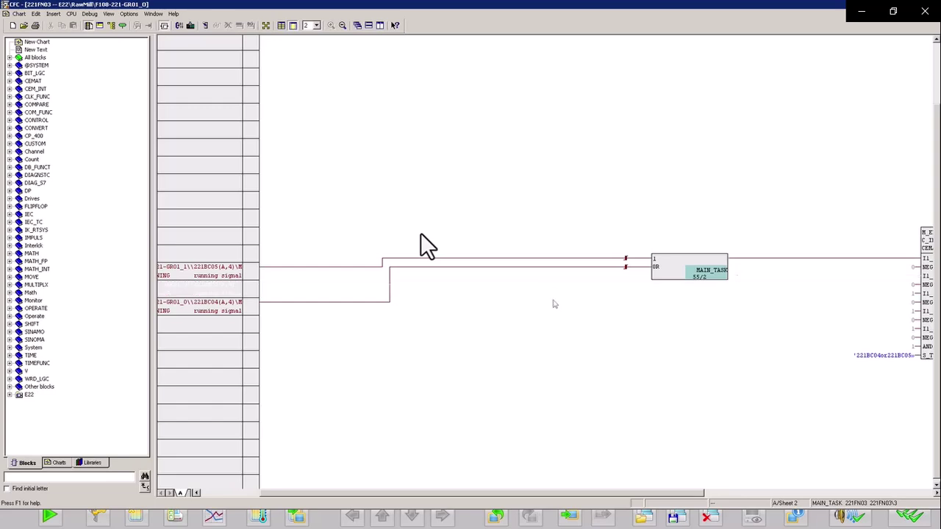
Place an AND block from the BIT_LGC family below the OR block on the interlock sheet.
left_click_drag(636, 494, 714, 506)
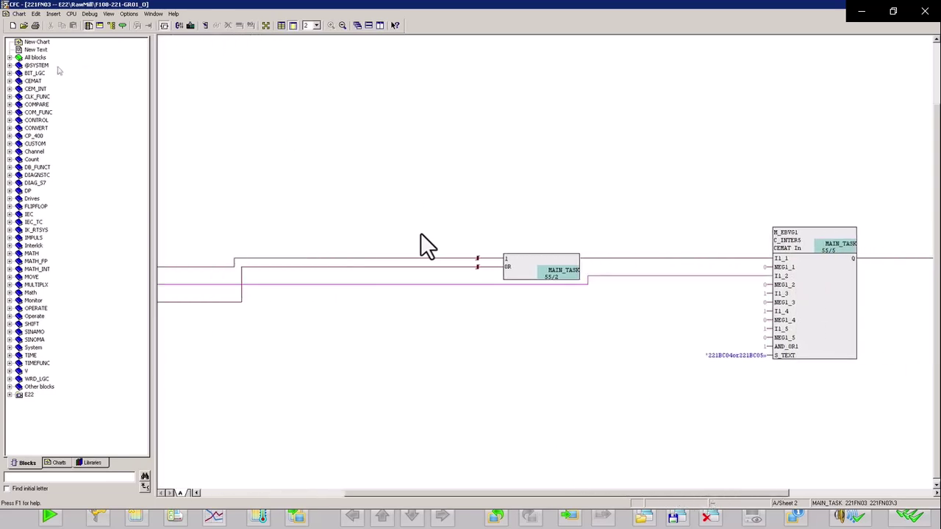
left_click(9, 74)
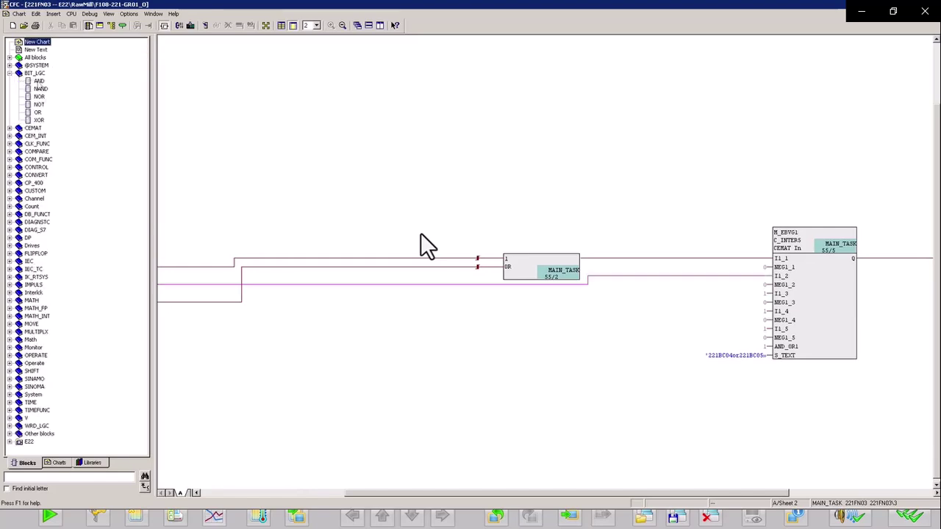
left_click_drag(39, 81, 555, 323)
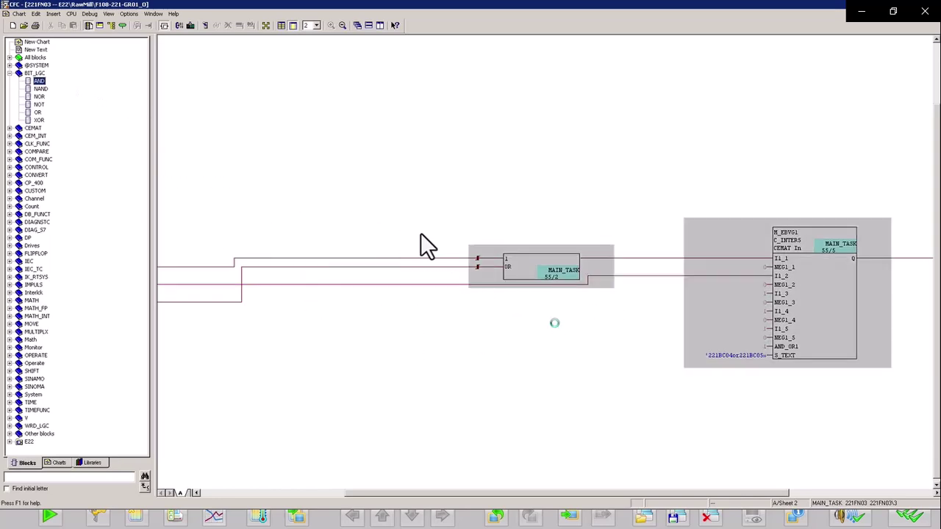
left_click(671, 391)
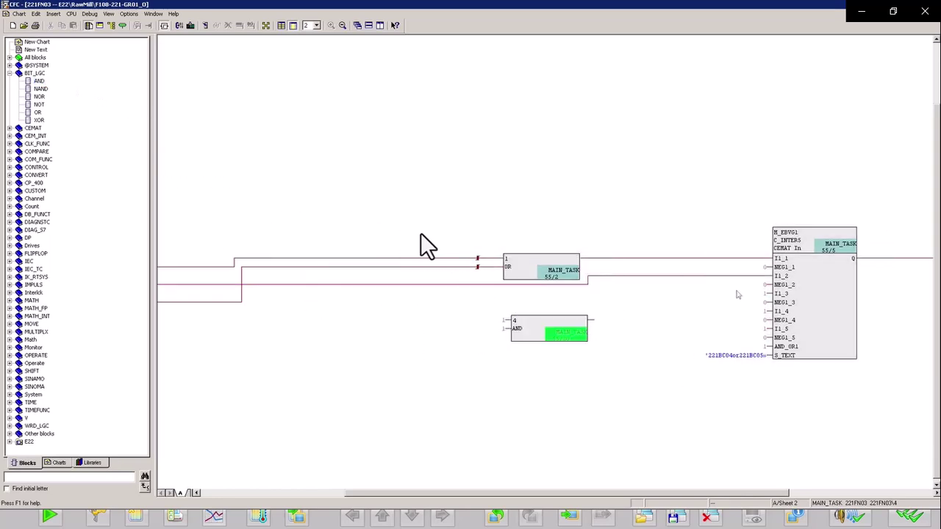
Move the 221BF03 running signal connection from M_EBVG1's I1_2 input to the first input of the new AND block.
left_click(774, 277)
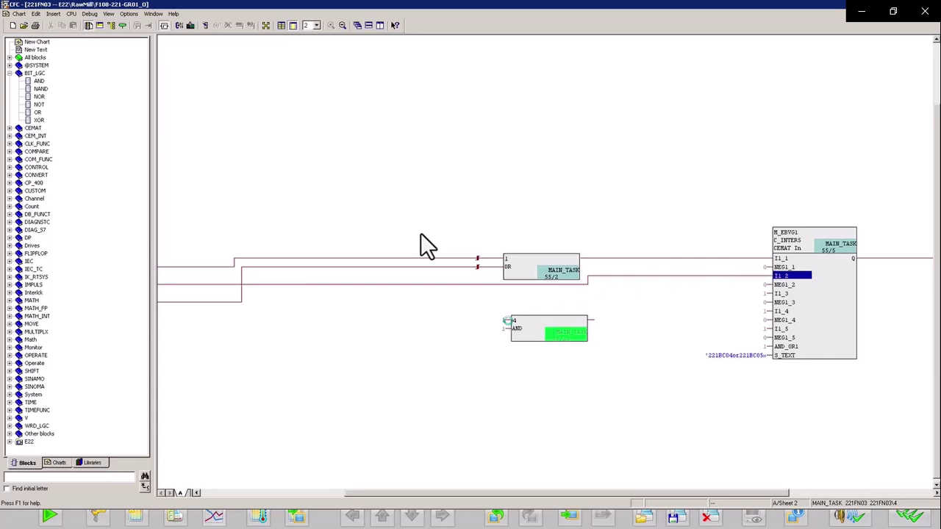
left_click(507, 321)
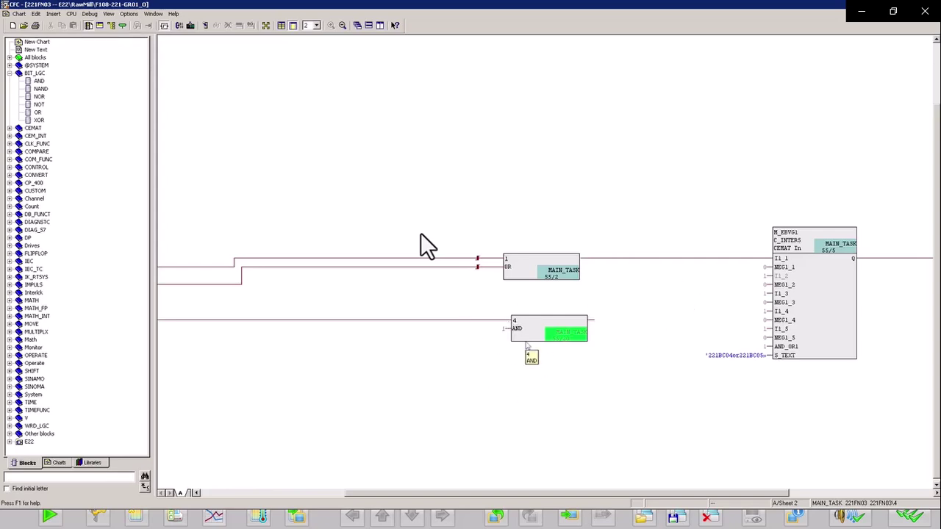
left_click_drag(621, 498, 640, 501)
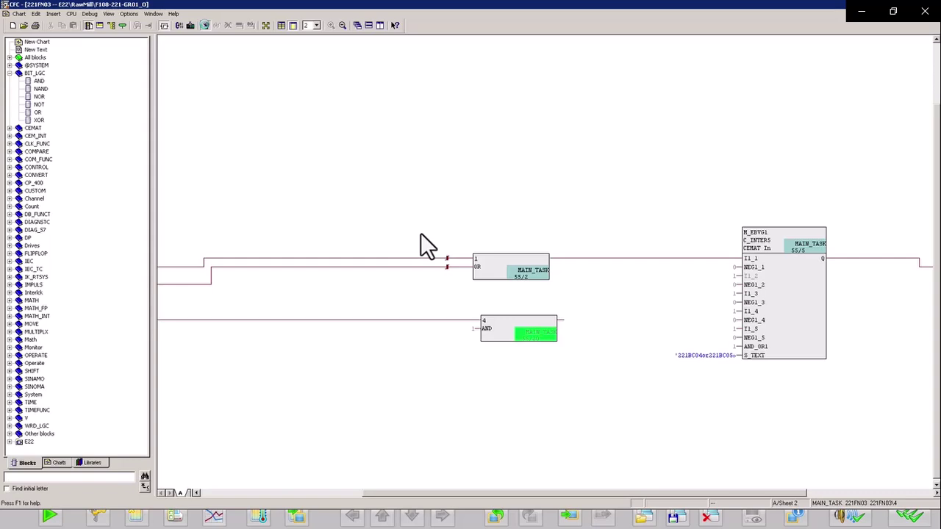
Monitor M_EBVG1 in test mode, set its AND_OR1 input to 0 for OR logic, and turn test mode off.
key("ctrl+t")
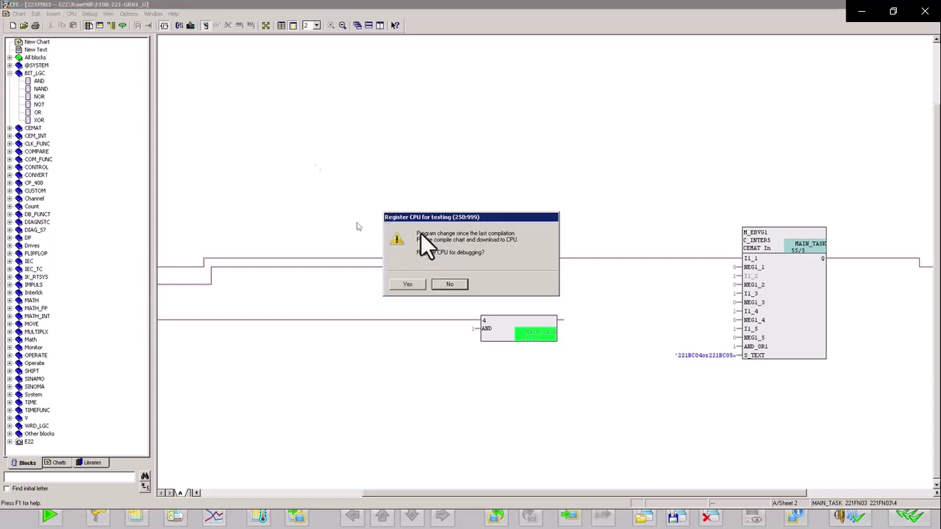
left_click(418, 286)
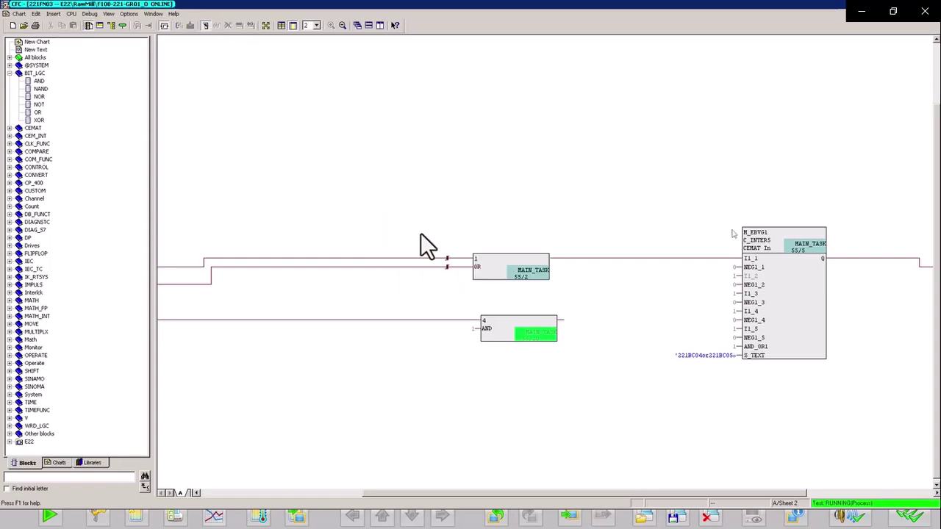
left_click(751, 240)
left_click(218, 27)
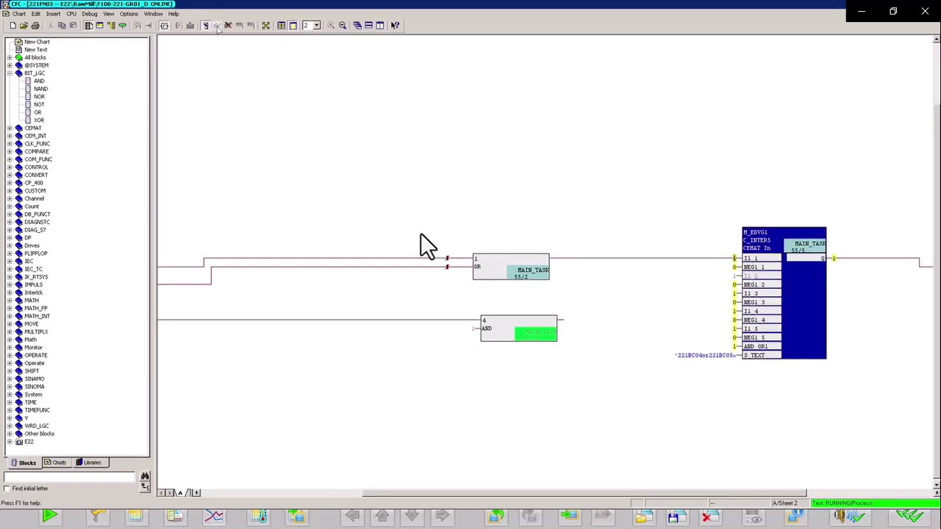
mouse_move(762, 348)
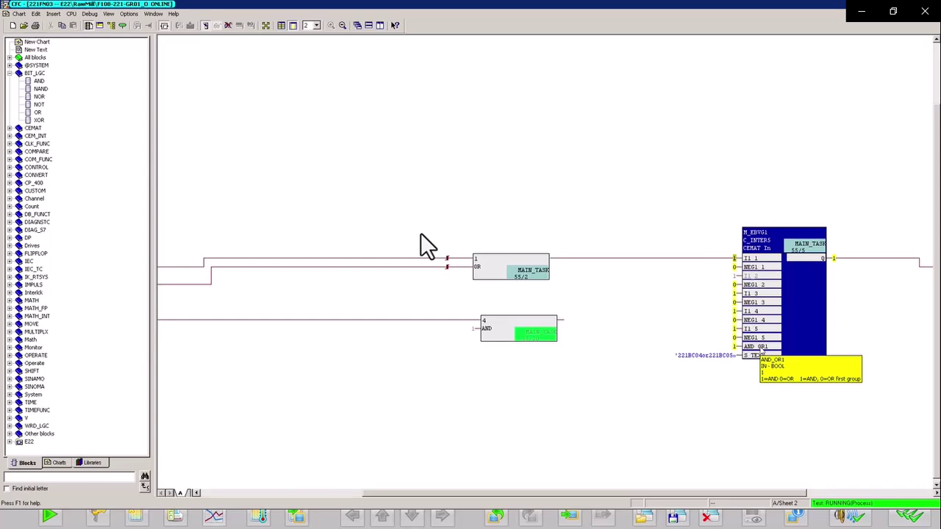
key("ctrl+t")
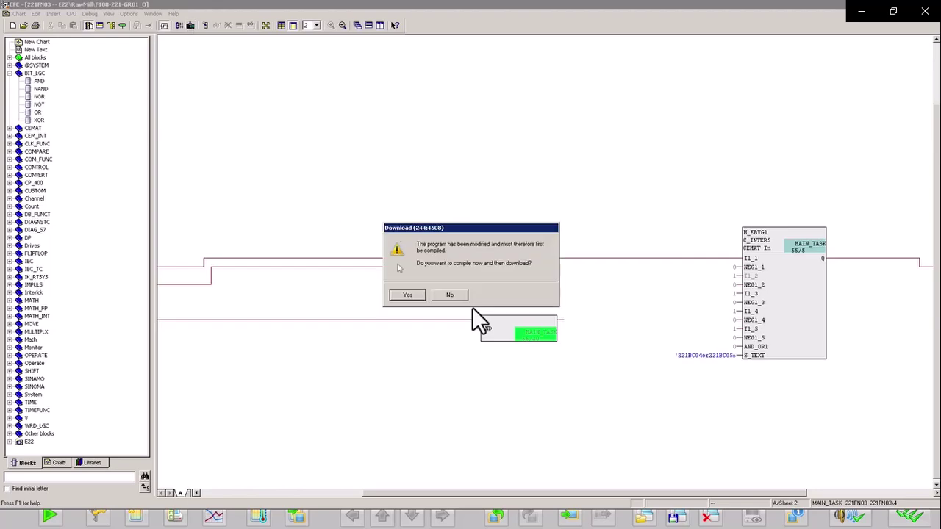
Compile the program and download changes only, without generating module drivers, and close the download log.
left_click(411, 296)
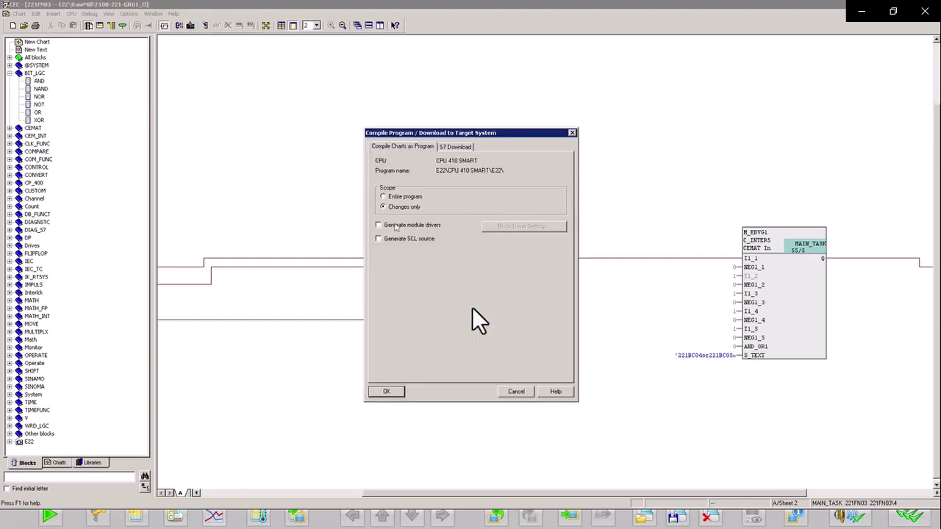
left_click(457, 150)
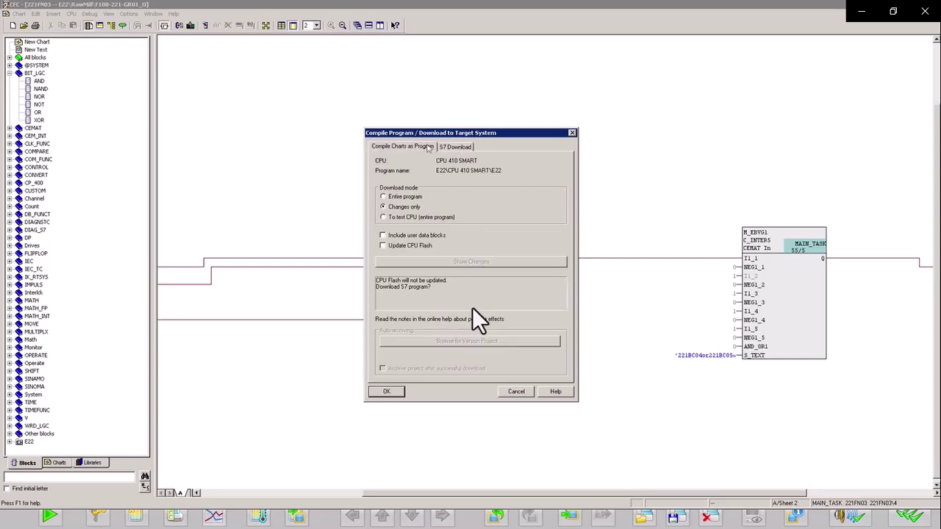
left_click(428, 148)
left_click(457, 150)
left_click(423, 149)
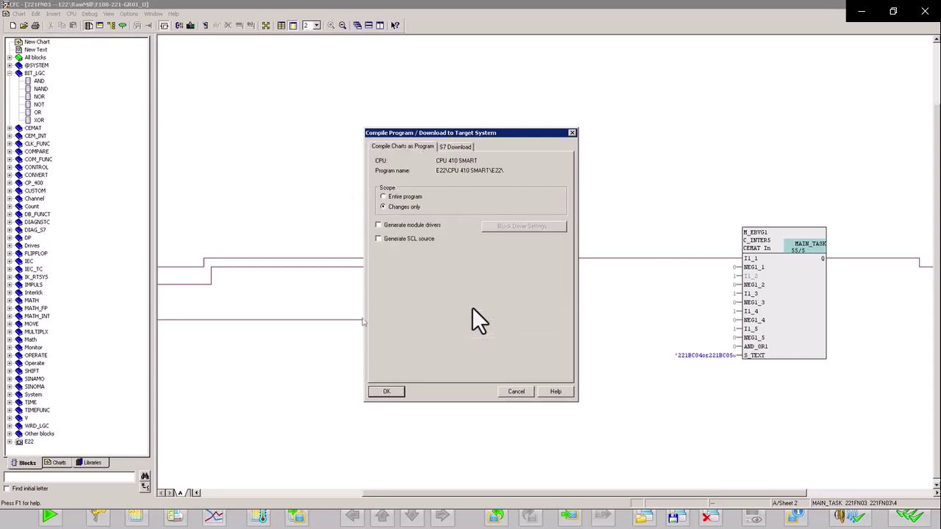
left_click(386, 392)
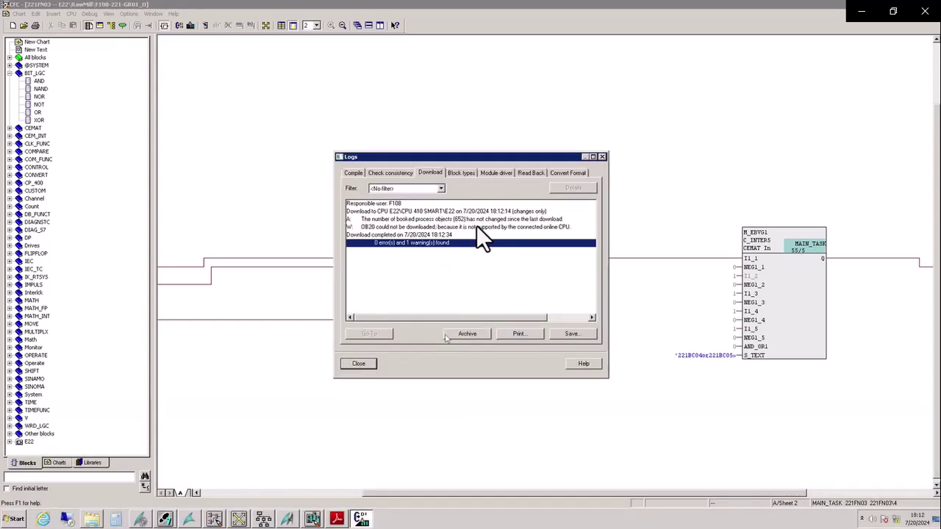
left_click(360, 367)
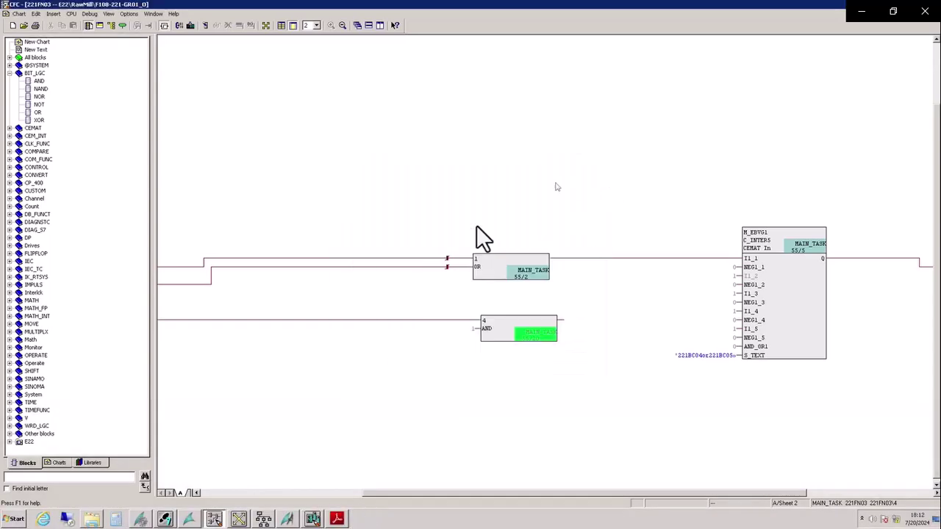
Turn on test mode and monitor the M_EBVG1, OR and AND blocks on the interlock sheet.
left_click_drag(475, 147, 901, 410)
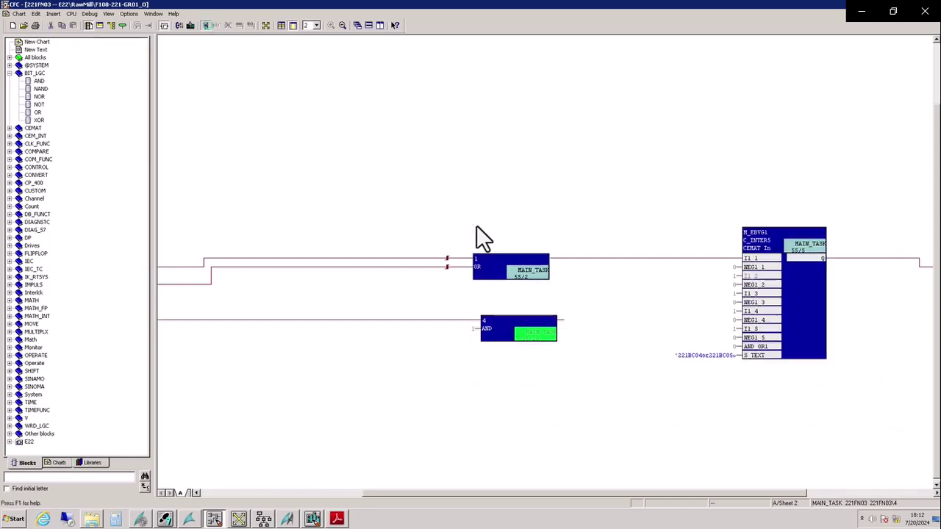
left_click(208, 25)
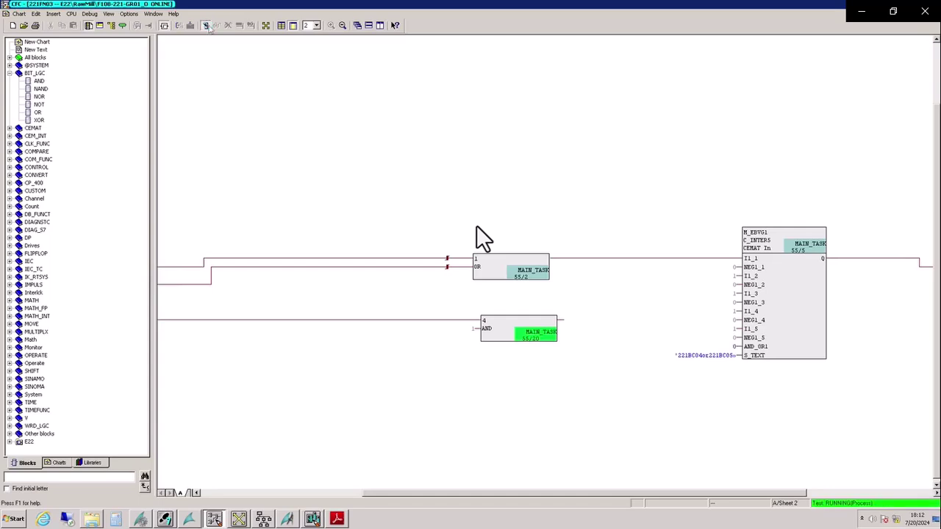
left_click(780, 243)
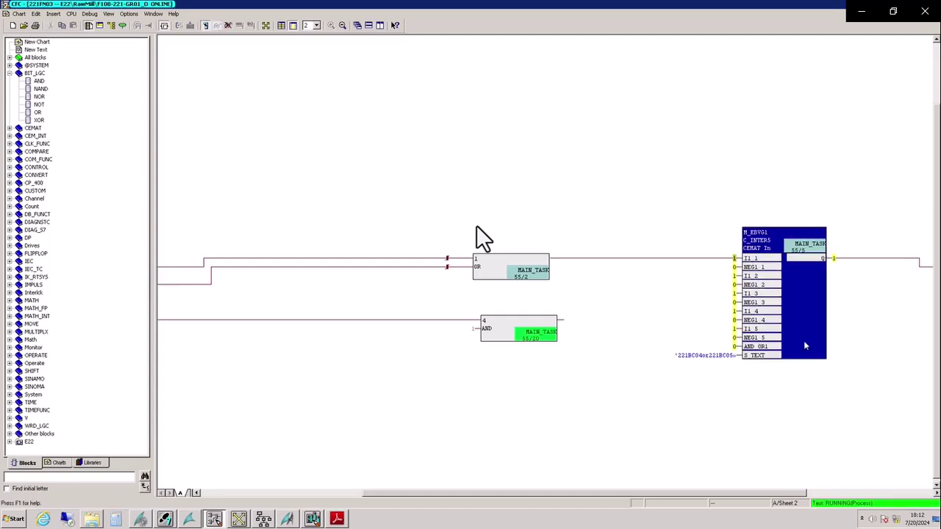
mouse_move(432, 229)
left_mouse_down()
mouse_move(564, 394)
mouse_move(597, 415)
left_mouse_up()
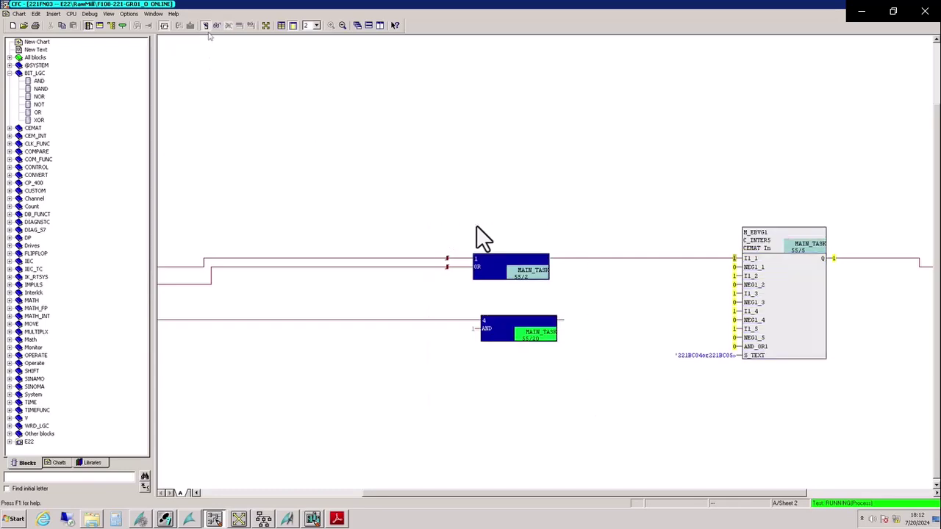
left_click(217, 25)
left_click_drag(732, 497, 826, 497)
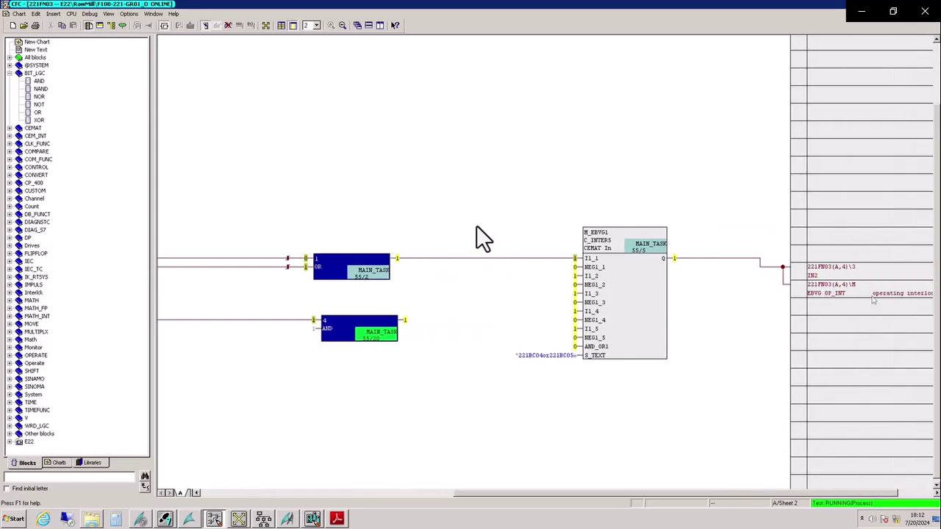
Follow the EBVG operating interlock to the fan drive block, monitor it including ERM and EVS, and return to the interlock sheet.
double_click(873, 295)
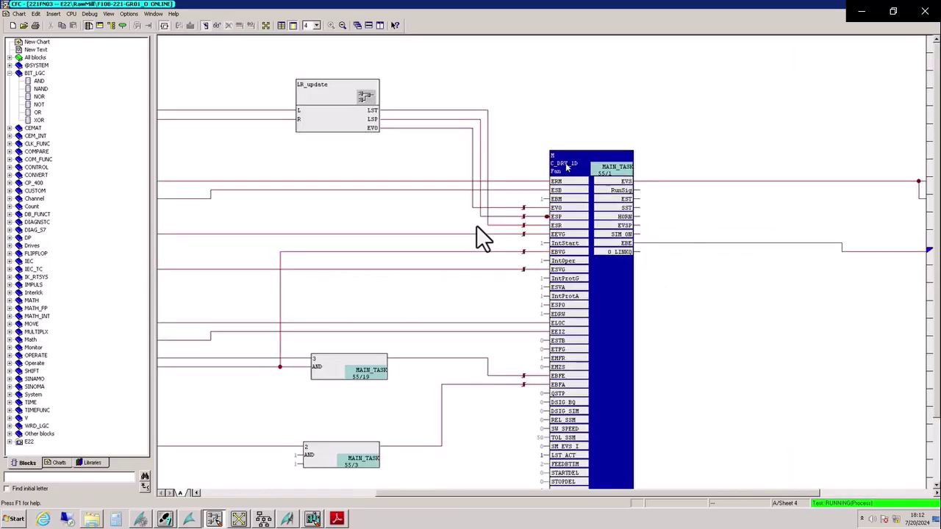
left_click(217, 25)
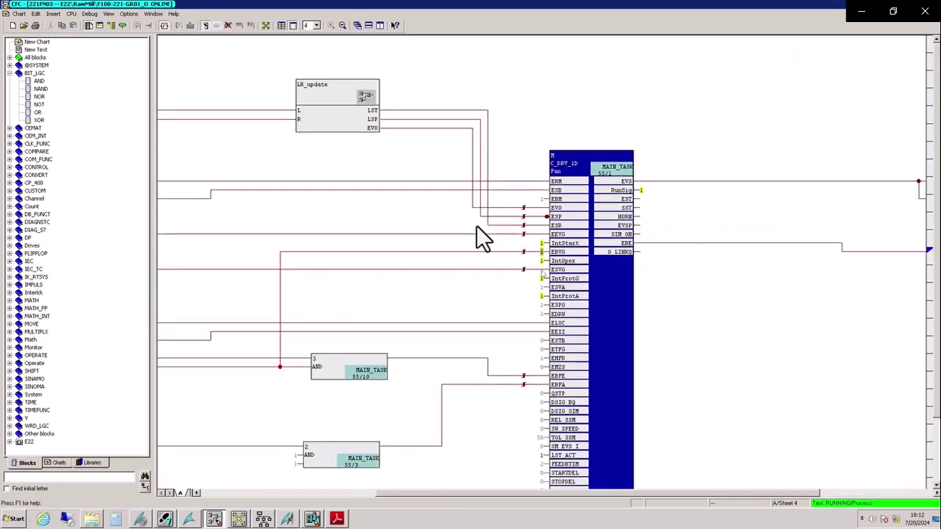
right_click(572, 182)
left_click(586, 198)
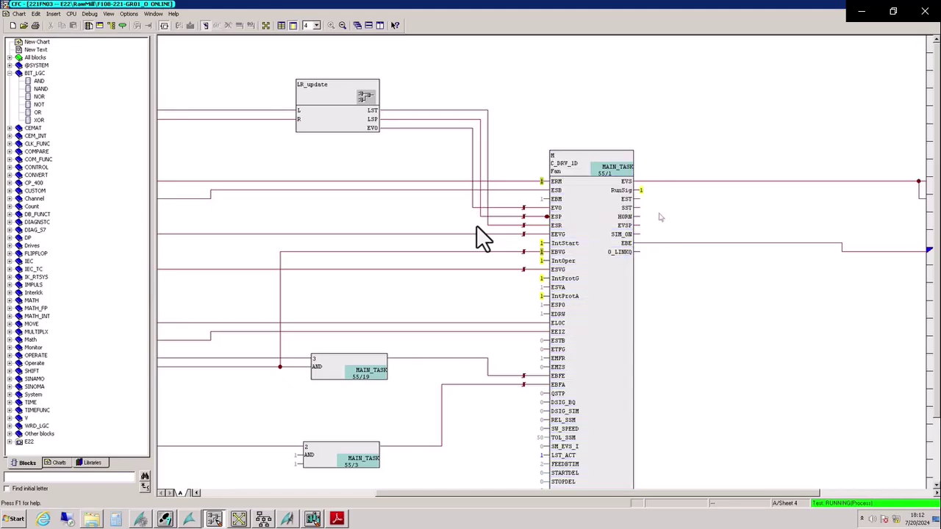
right_click(624, 182)
left_click(695, 246)
right_click(733, 305)
left_click(772, 361)
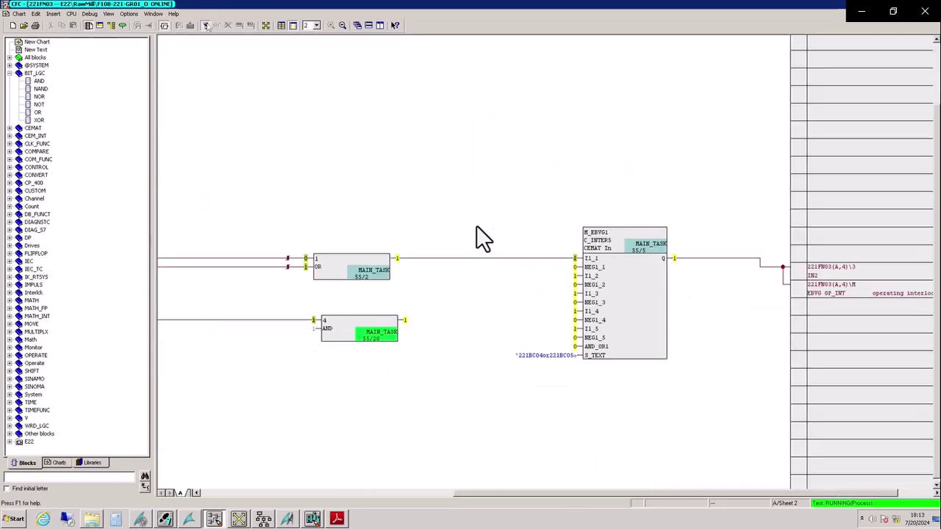
Turn off test mode and move the running signal connection from the AND block back to M_EBVG1's I1_2 input.
left_click(207, 25)
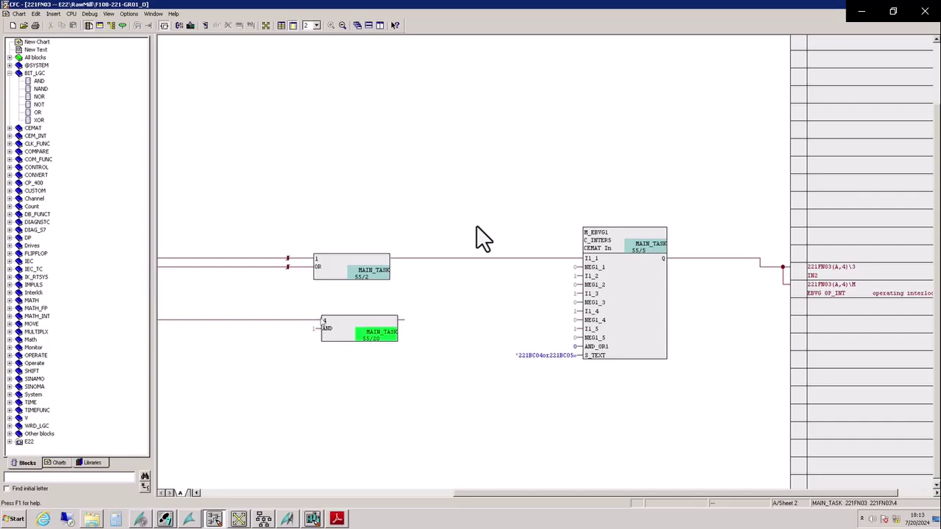
left_click_drag(322, 321, 576, 286)
left_click(578, 276)
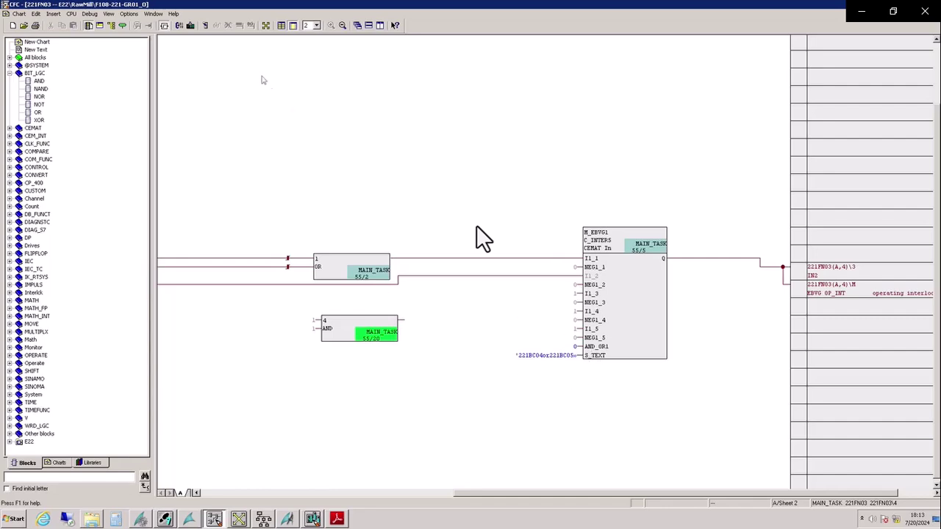
Compile and download the restored connection as changes only with module driver generation disabled, and close the log.
left_click(190, 25)
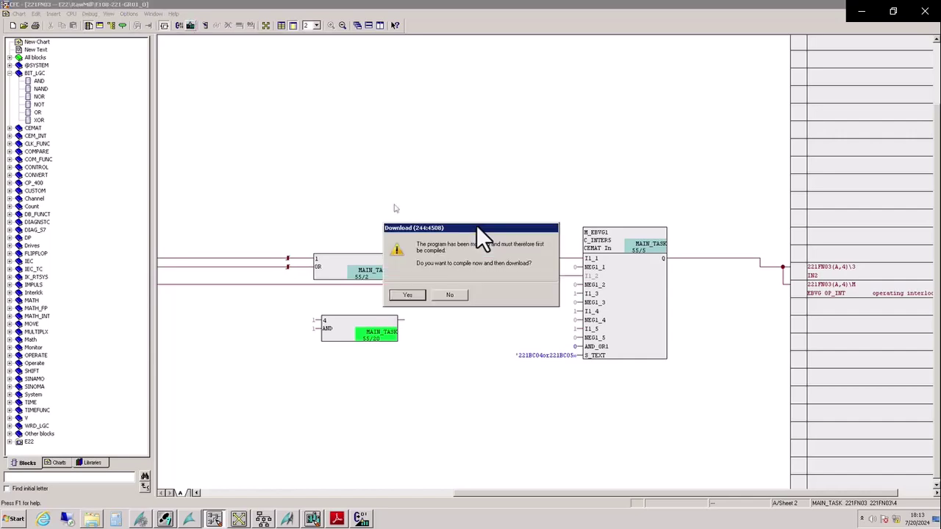
left_click(410, 298)
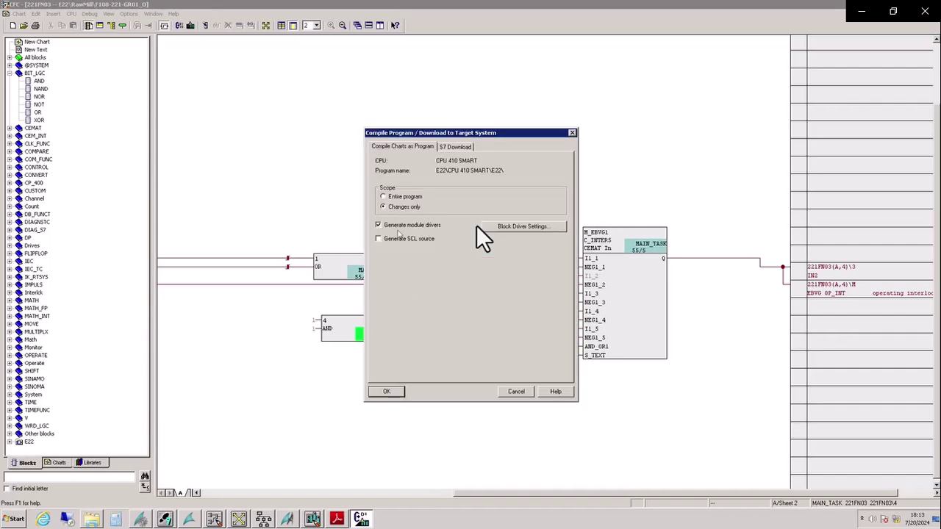
left_click(401, 226)
left_click(468, 146)
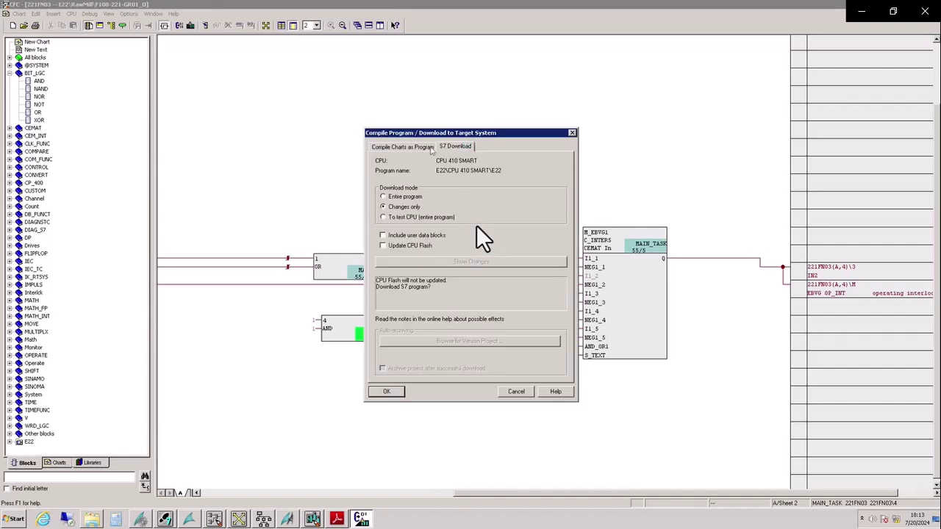
left_click(425, 147)
left_click(387, 392)
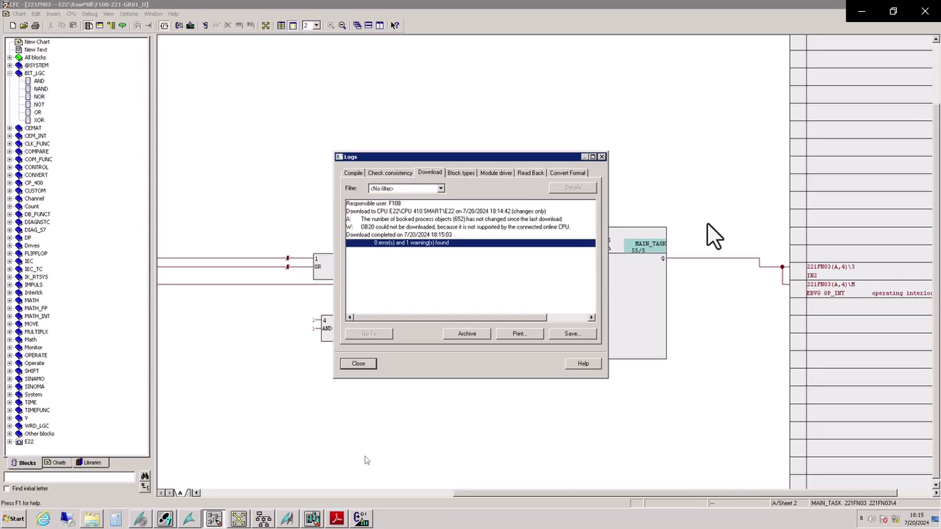
left_click(364, 364)
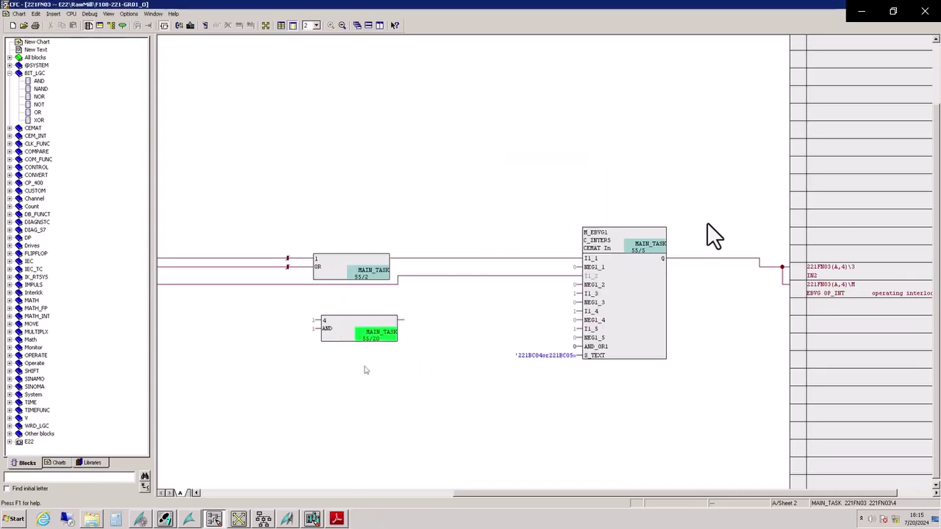
Turn on test mode, open the fan drive block from M_EBVG1's output reference, and monitor its interlock and running signals.
left_click_drag(693, 367, 714, 406)
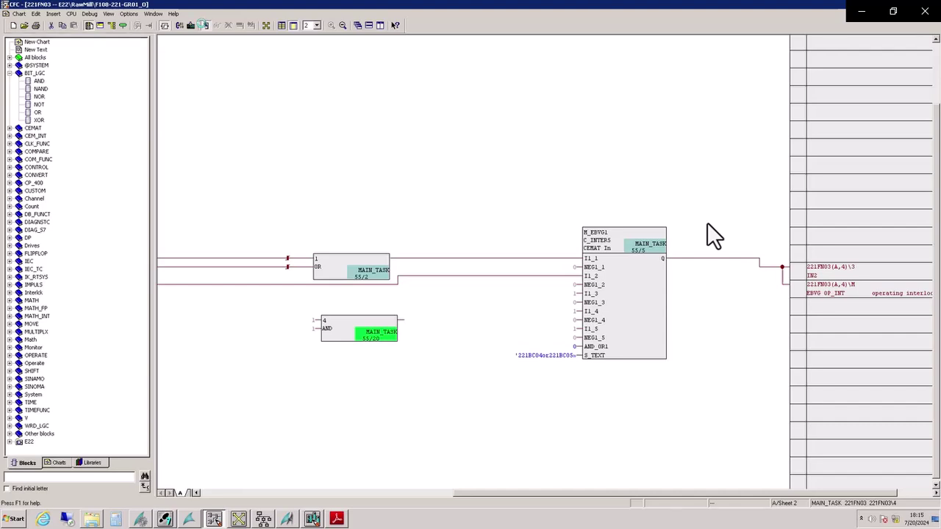
left_click(608, 246)
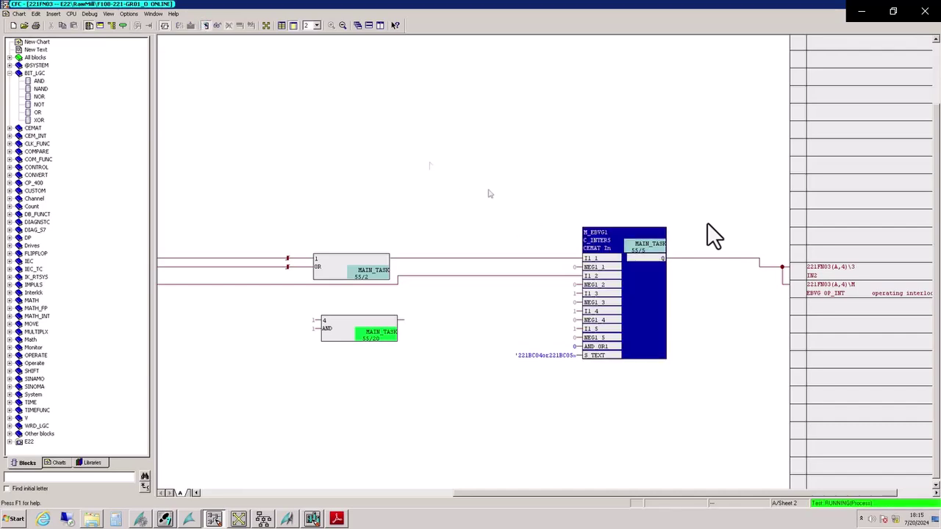
double_click(852, 269)
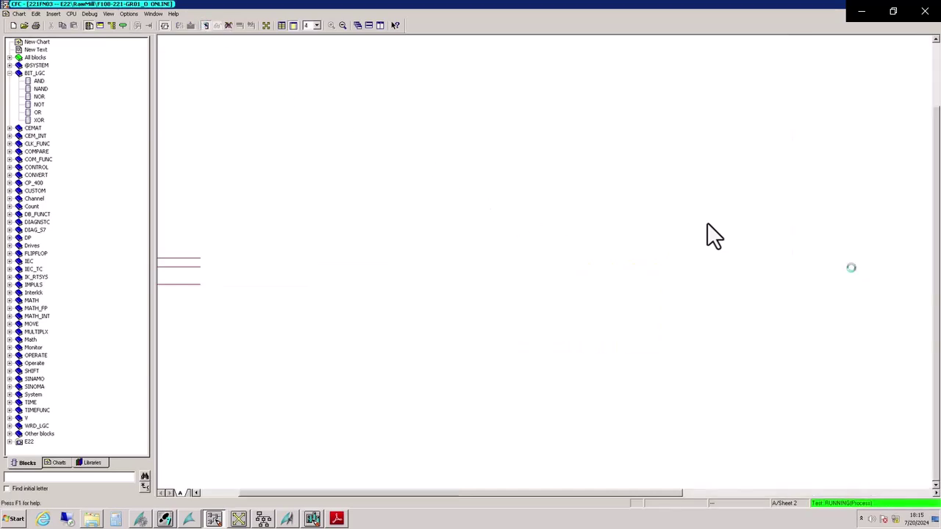
left_click(799, 175)
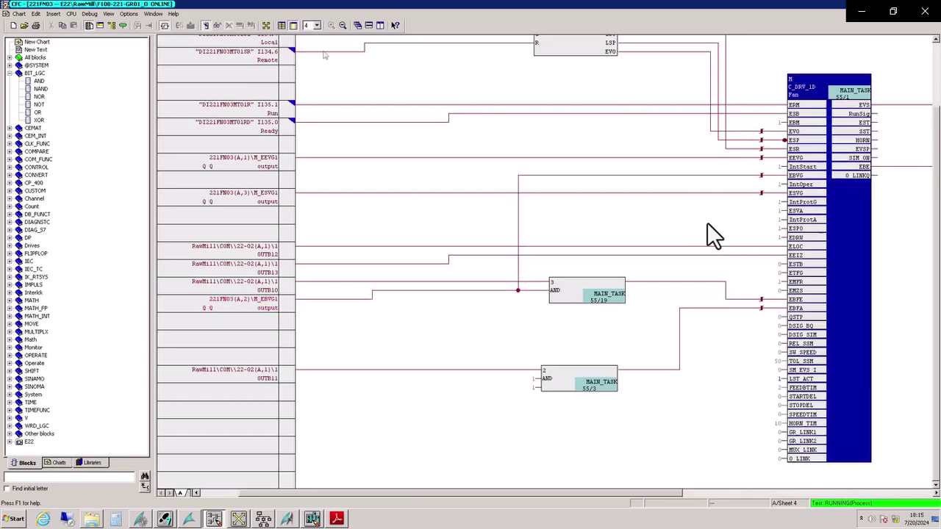
left_click(217, 25)
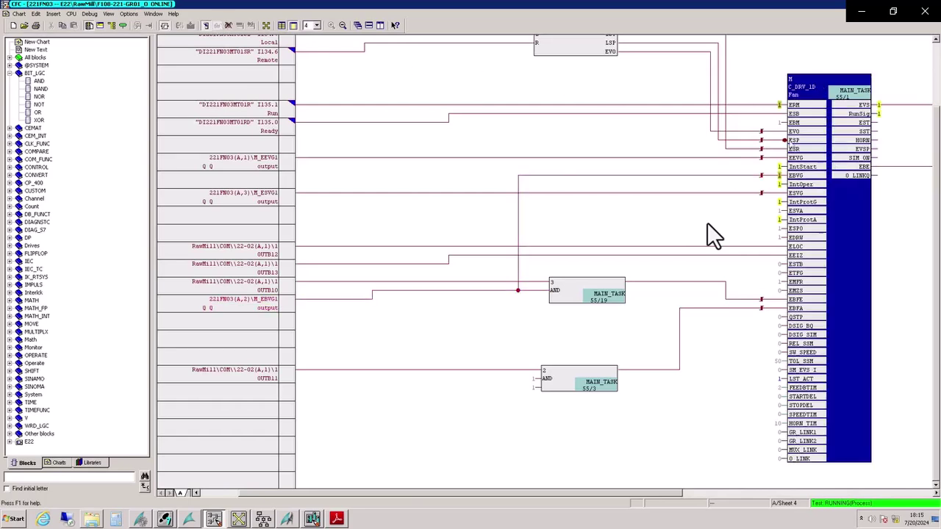
Delete the M_EBVG1 connection feeding the fan block's EBVG input with test mode off, and restart test mode.
left_click(206, 25)
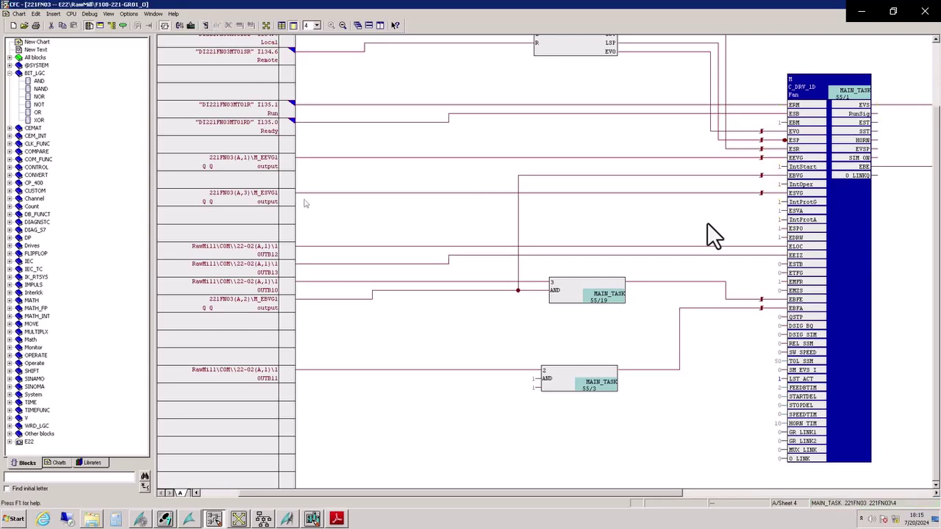
left_click(473, 333)
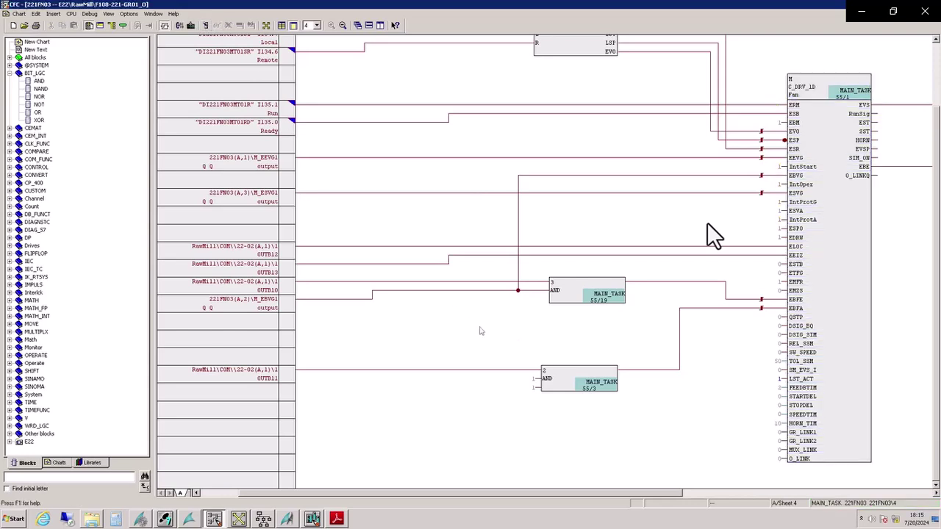
key("ctrl+t")
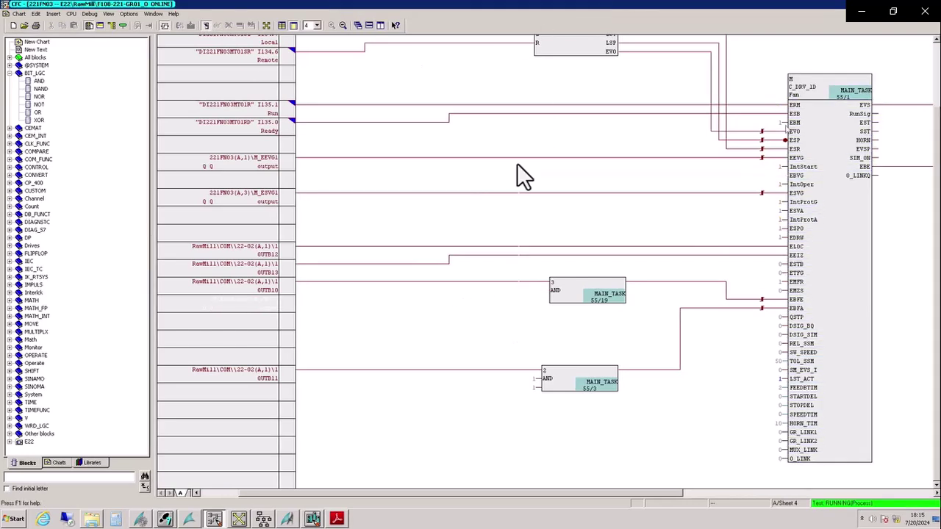